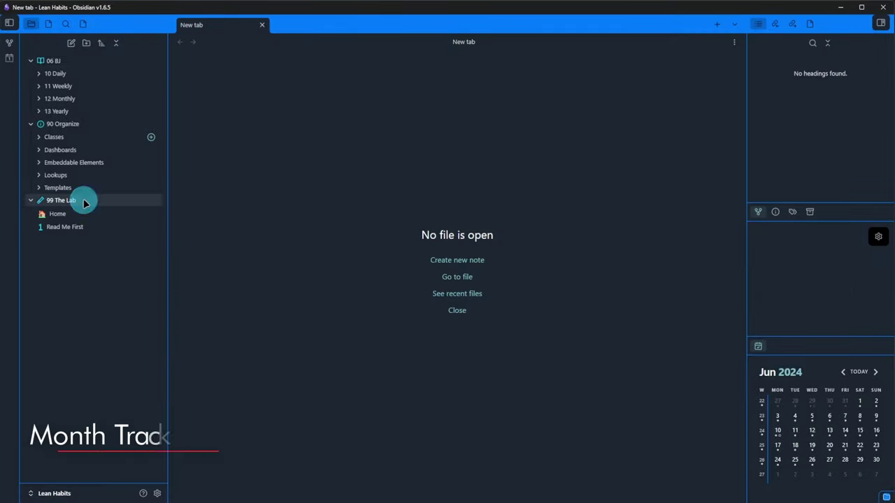
# Create a new note named 'Contribution Graph' in the 99 The Lab folder
pyautogui.rightClick(84, 200)
pyautogui.click(119, 210)
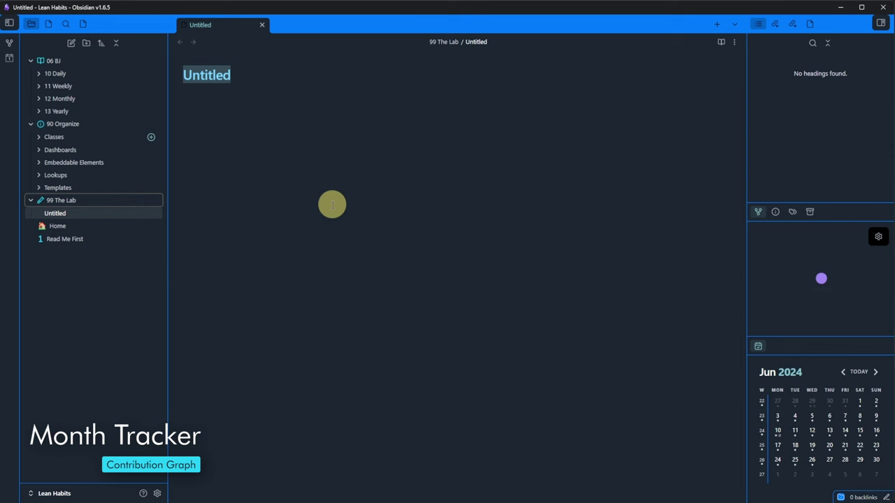
pyautogui.write('Contri')
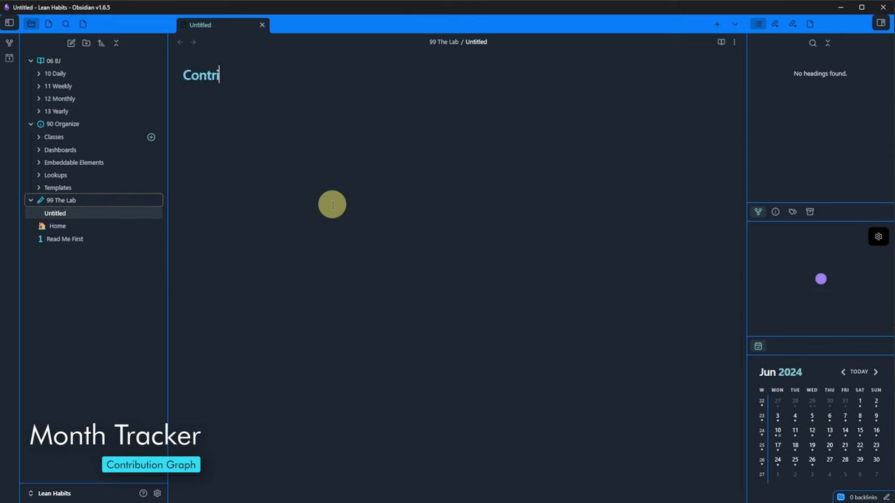
pyautogui.write('bution Graph')
pyautogui.press('Return')
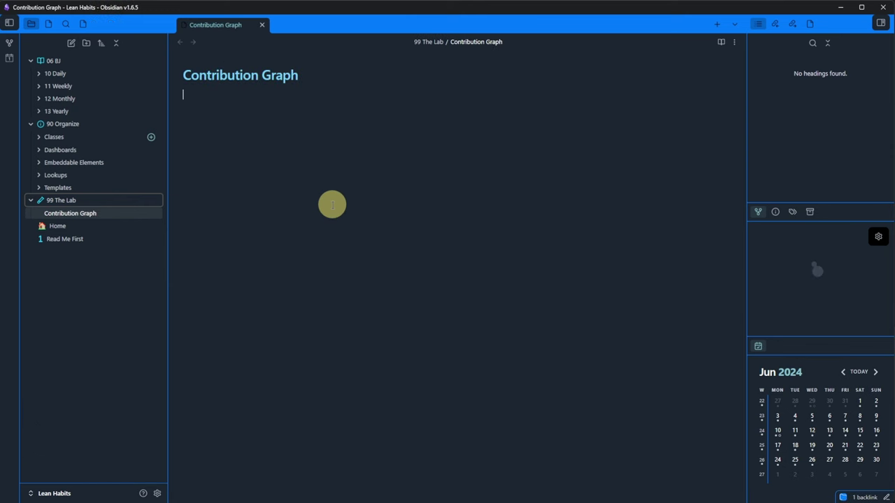
# Run the 'Contribution Graph: Add Heatmap' command from the command palette
pyautogui.hotkey('ctrl', 'p')
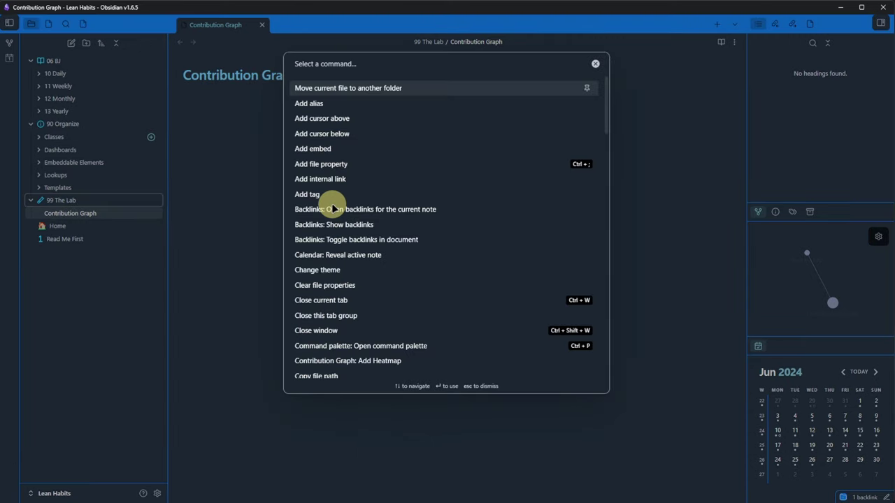
pyautogui.write('contri')
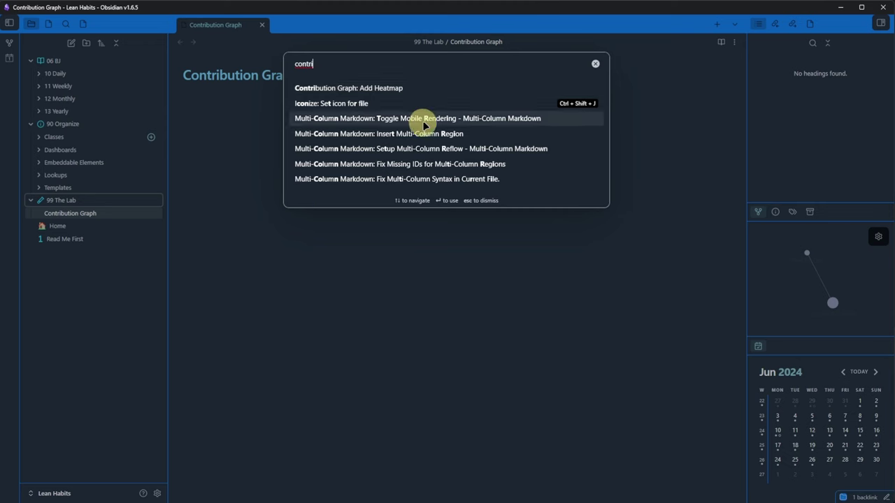
pyautogui.click(438, 89)
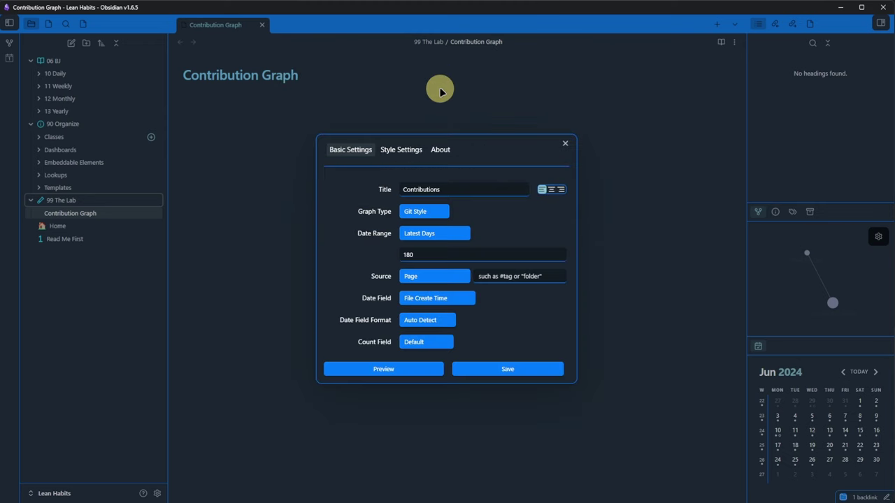
# Replace the title 'Contributions' with 'Intermittent Fasting' between two fork-and-knife emojis
pyautogui.click(471, 188)
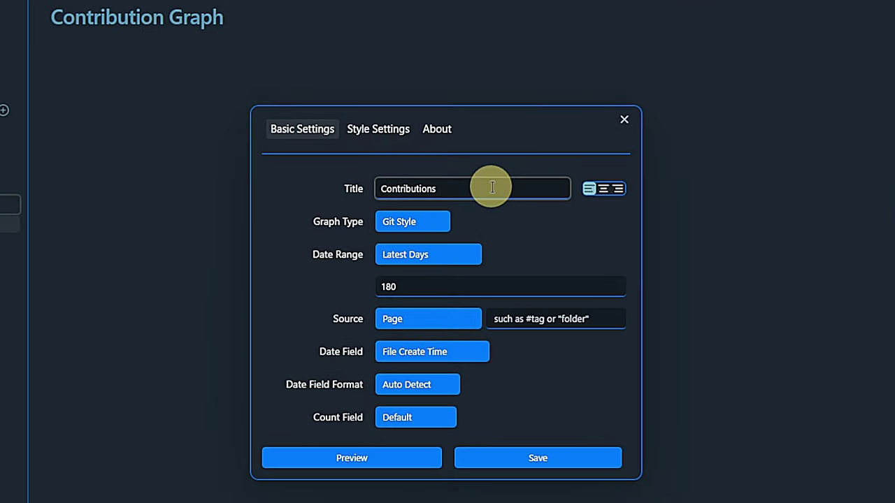
pyautogui.hotkey('ctrl', 'a')
pyautogui.press('BackSpace')
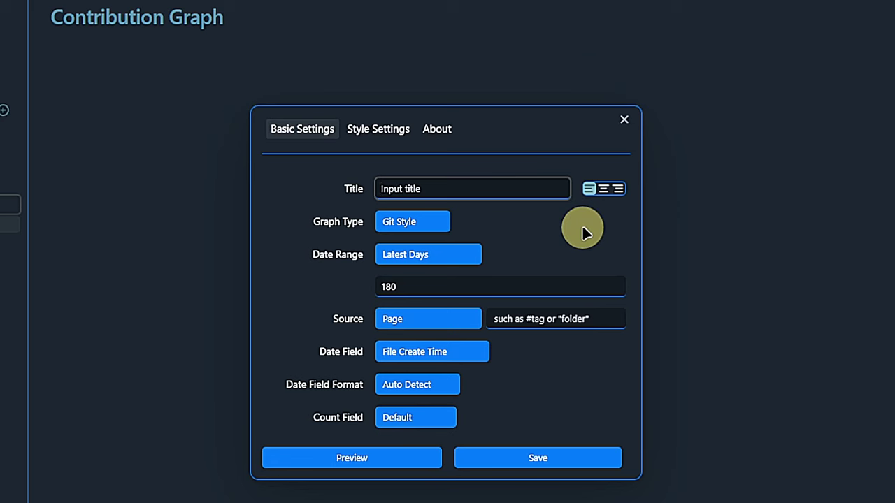
pyautogui.press('super+period')
pyautogui.write('cutl')
pyautogui.press('Down')
pyautogui.press('Return')
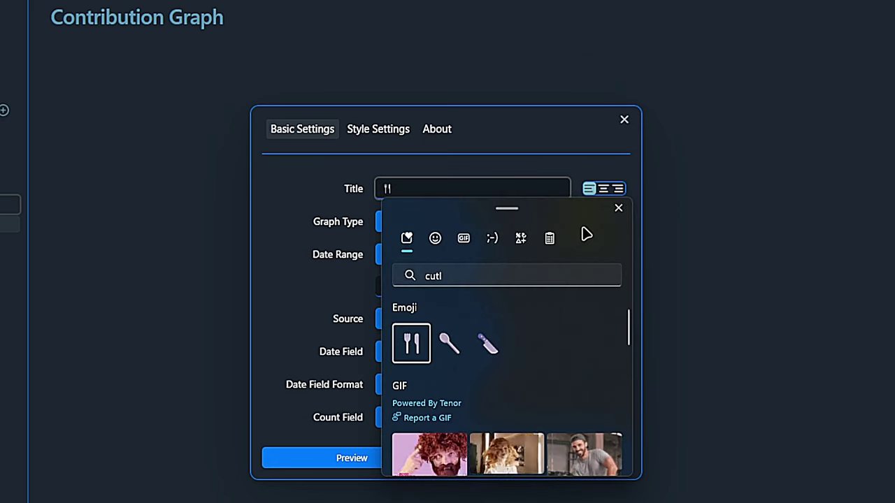
pyautogui.write('Intermittent Fasting')
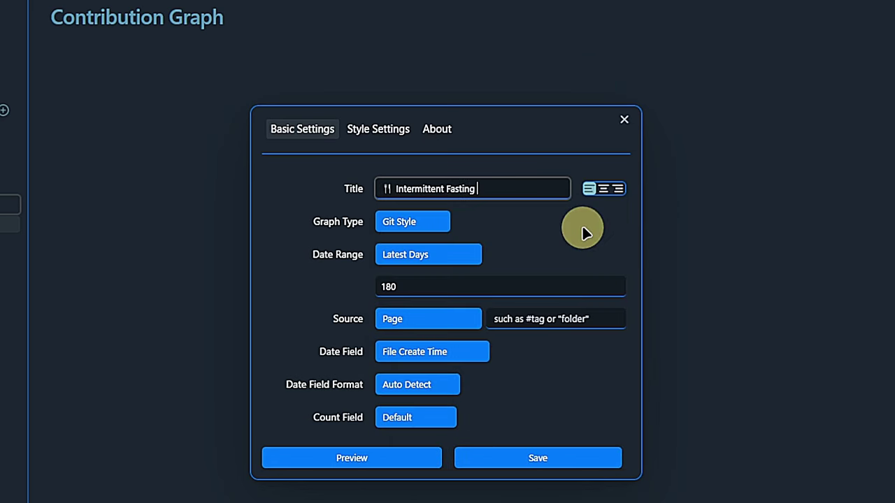
pyautogui.press('super+period')
pyautogui.press('Return')
# Set the graph type to Month Track
pyautogui.click(433, 221)
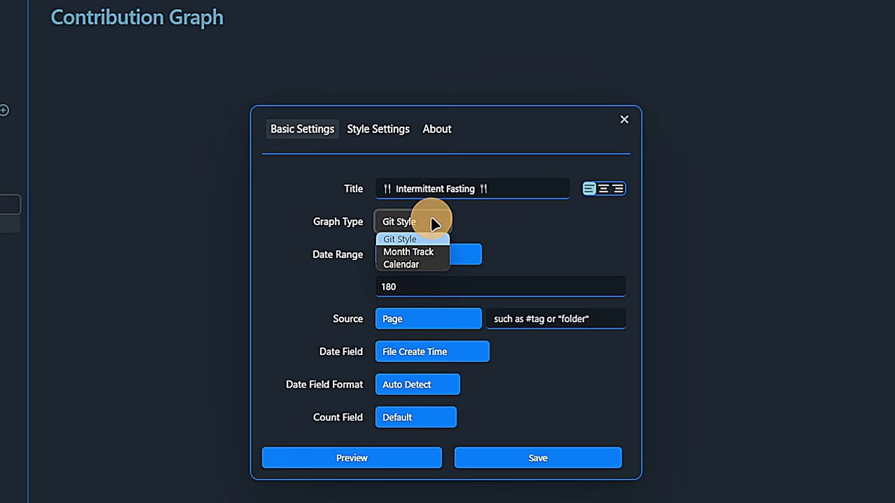
pyautogui.click(423, 251)
pyautogui.click(465, 255)
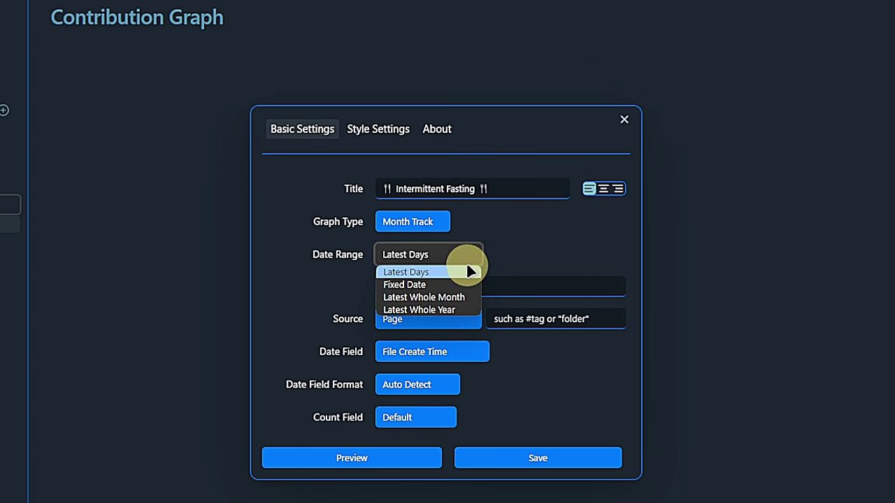
# Use a fixed date range from 01/01/2024 to 31/12/2024
pyautogui.click(456, 285)
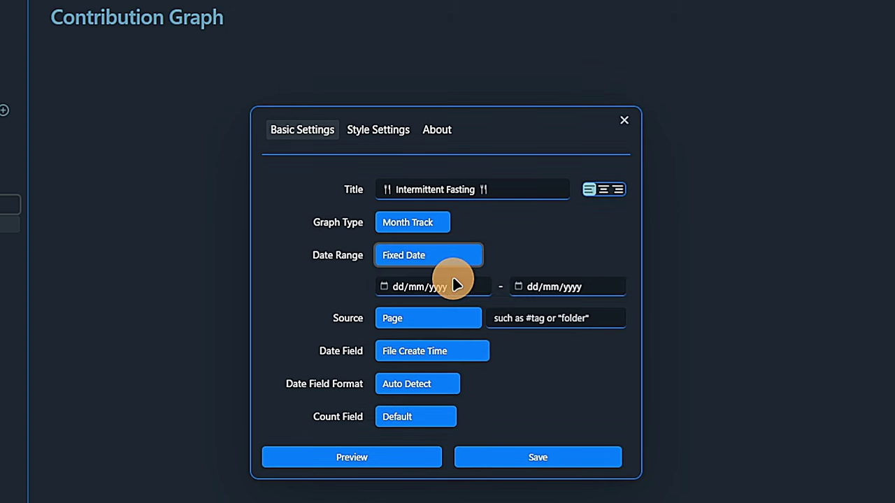
pyautogui.click(390, 285)
pyautogui.click(412, 314)
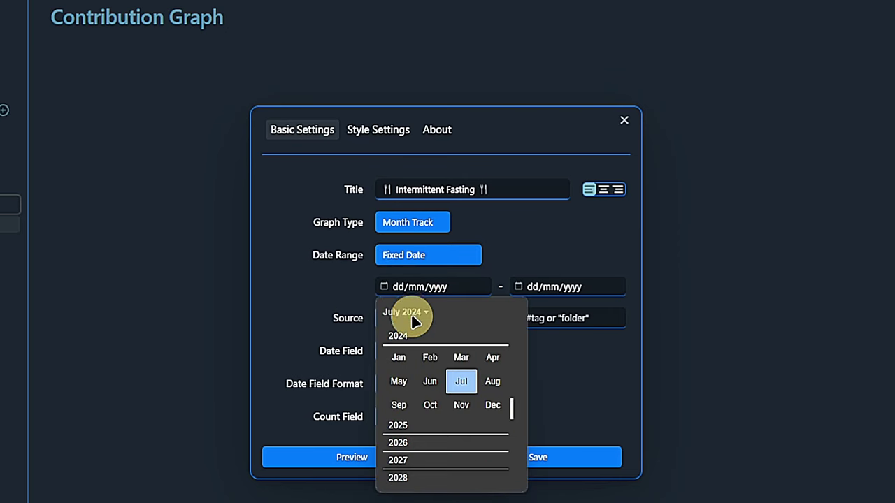
pyautogui.click(399, 358)
pyautogui.click(396, 356)
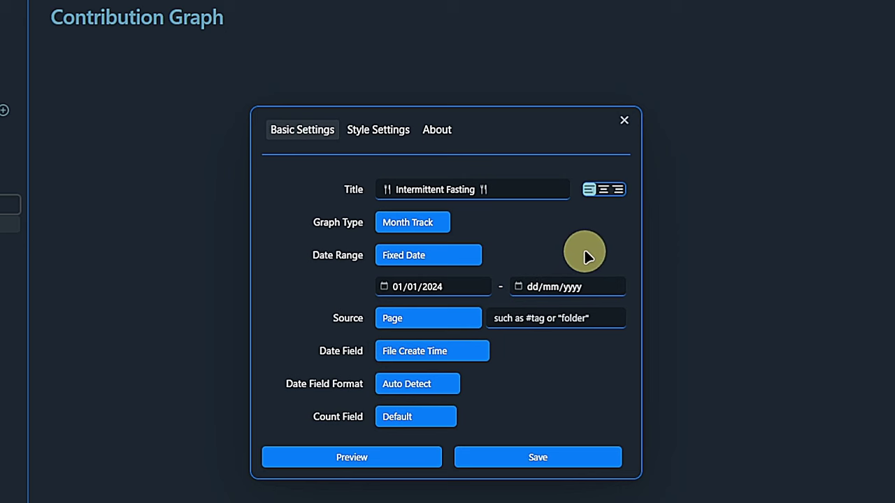
pyautogui.click(524, 286)
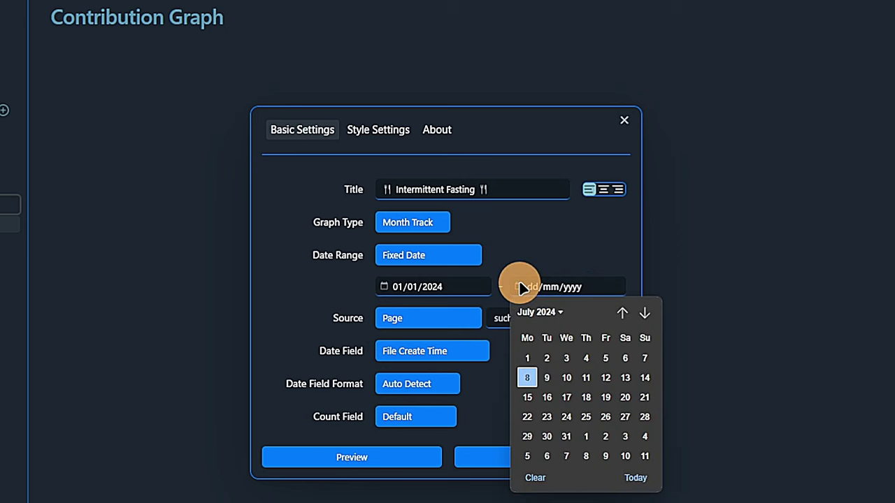
pyautogui.click(551, 310)
pyautogui.click(622, 407)
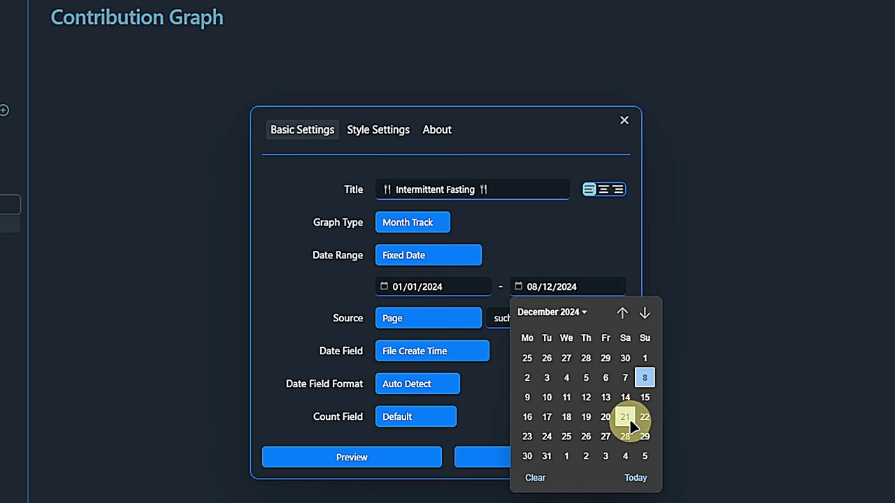
pyautogui.click(549, 454)
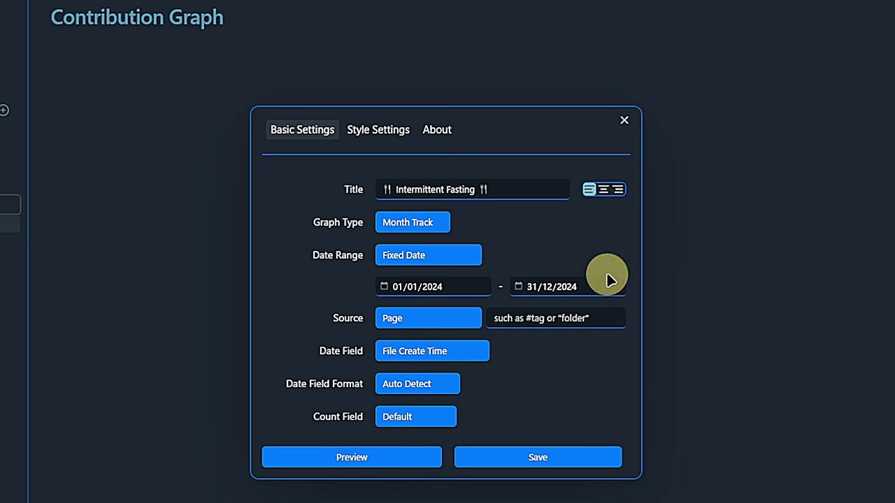
# Try an All Task source filtered to Incomplete tasks tagged #todo
pyautogui.click(458, 320)
pyautogui.click(451, 348)
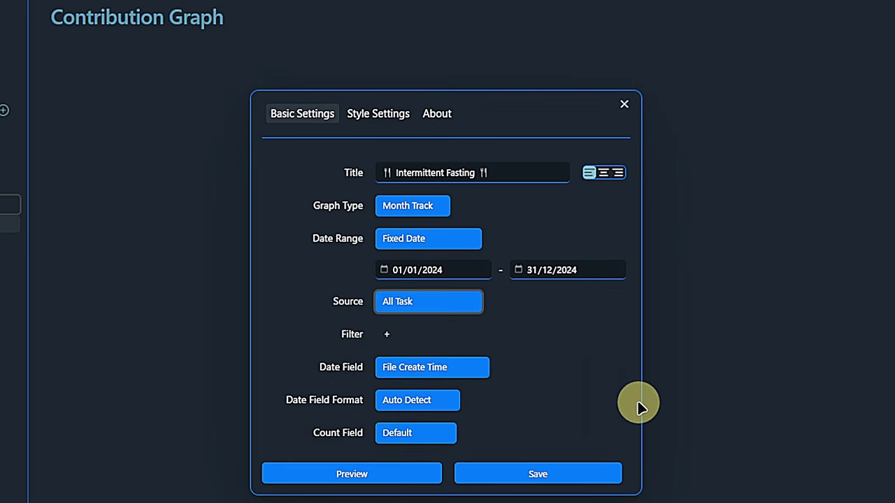
pyautogui.click(386, 334)
pyautogui.click(445, 324)
pyautogui.click(445, 351)
pyautogui.click(529, 322)
pyautogui.click(499, 363)
pyautogui.click(385, 349)
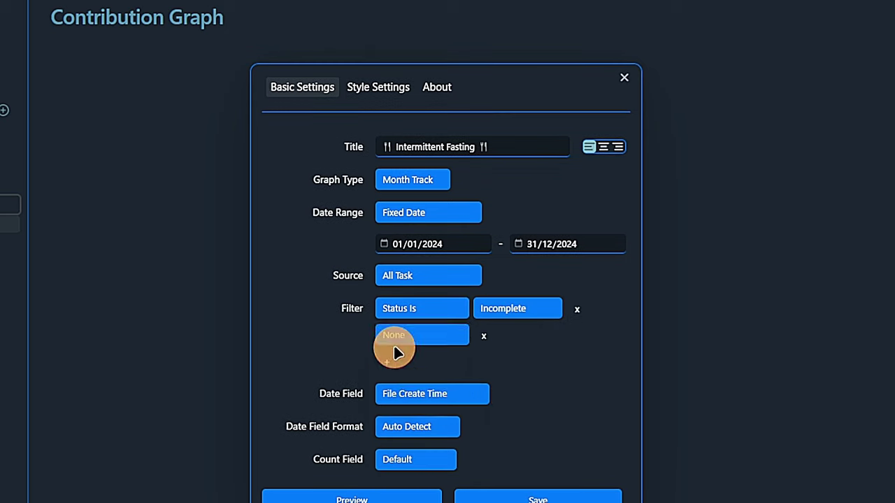
pyautogui.click(399, 336)
pyautogui.click(447, 389)
pyautogui.click(519, 332)
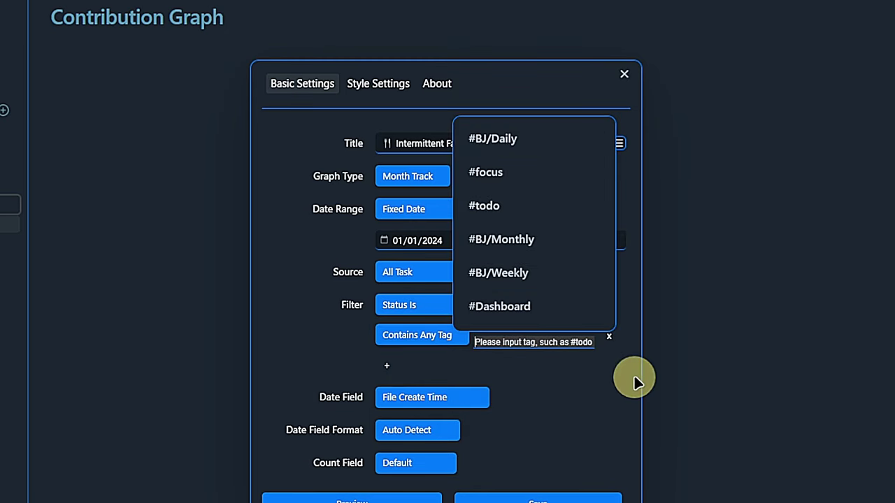
pyautogui.click(555, 206)
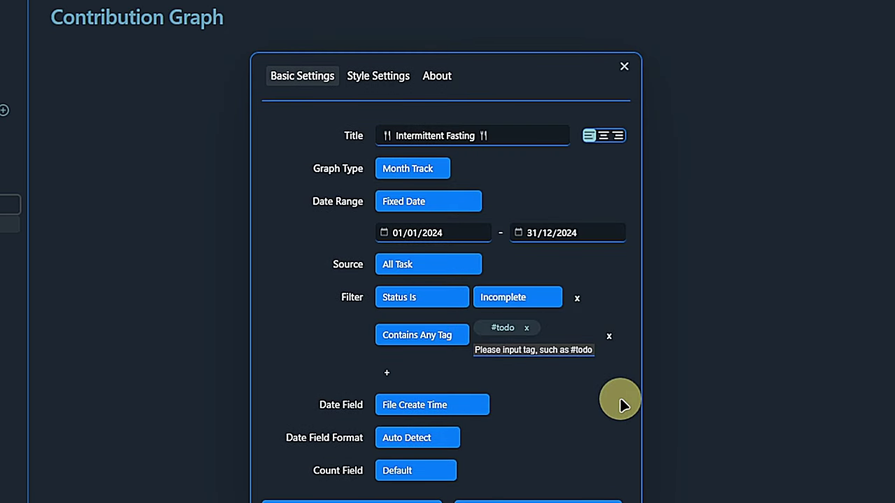
# Switch the data source to Page with the path "06 BJ/10 Daily"
pyautogui.click(465, 268)
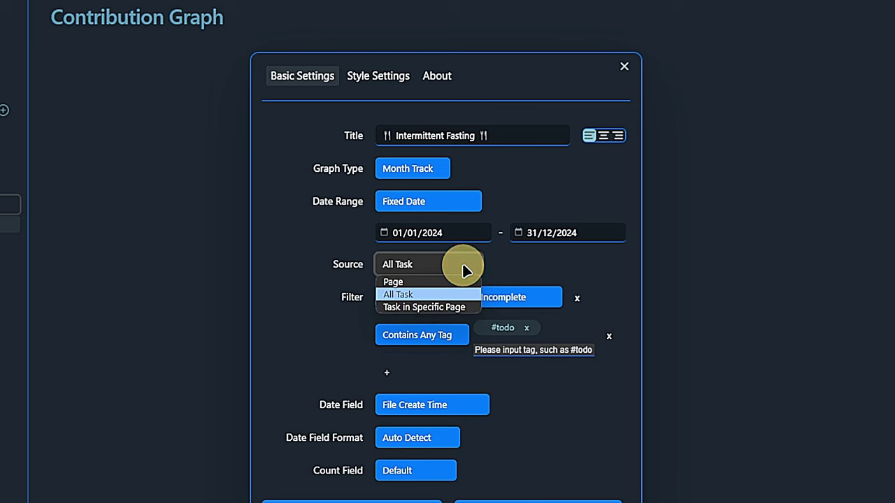
pyautogui.click(419, 281)
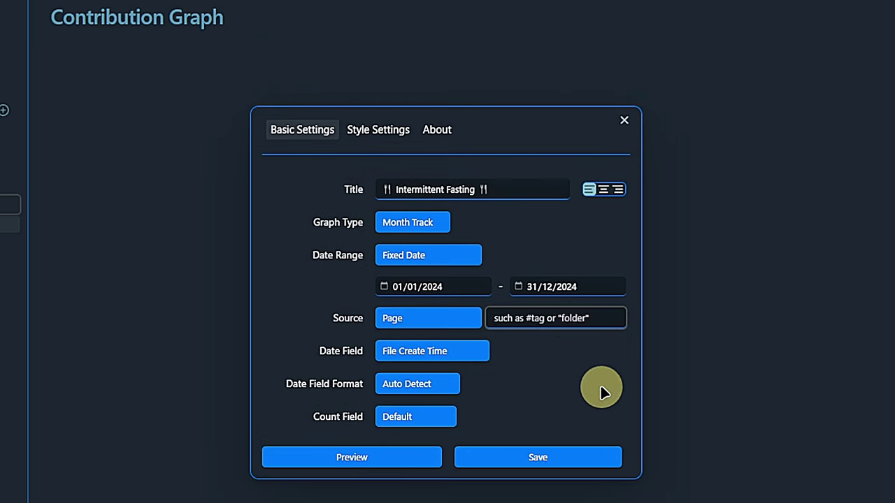
pyautogui.write('"06 BJ/10 Daily"')
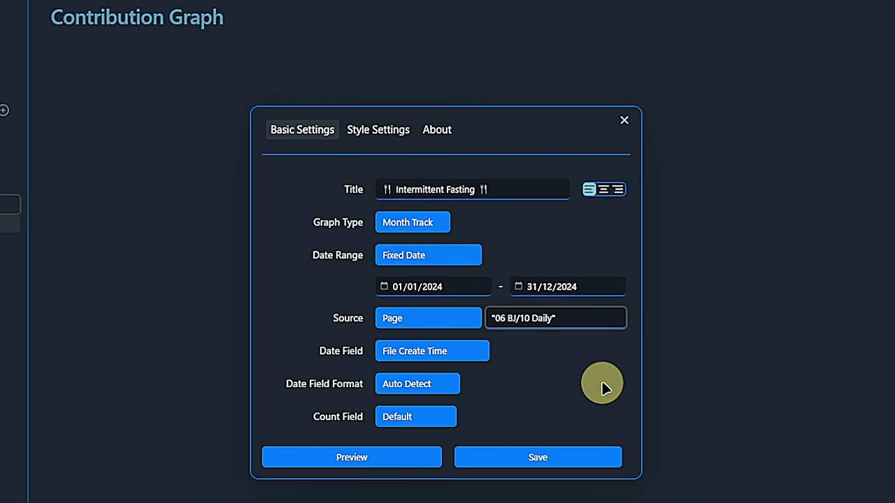
# Set the Date Field to the specific page property 'created'
pyautogui.click(479, 354)
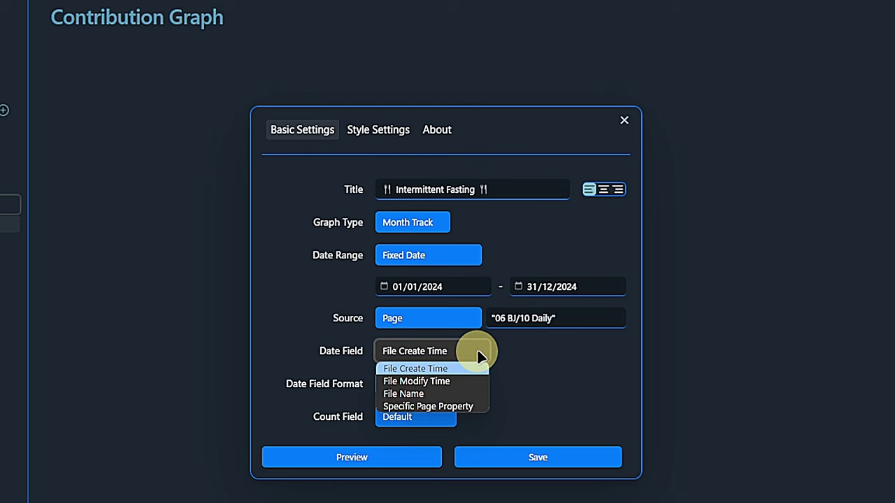
pyautogui.click(480, 406)
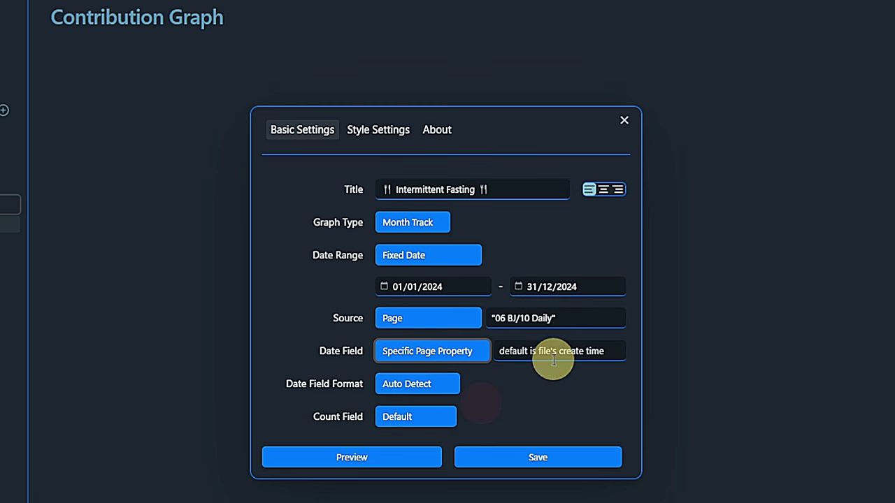
pyautogui.click(553, 352)
pyautogui.write('creat')
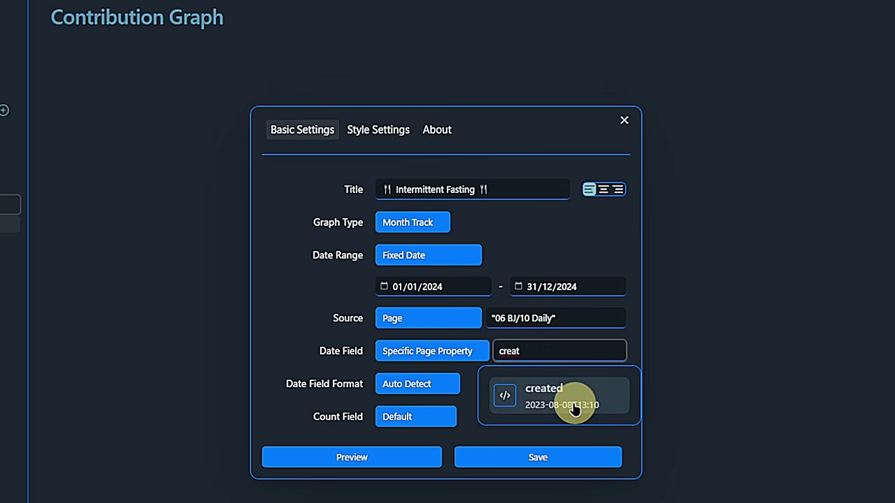
pyautogui.click(576, 402)
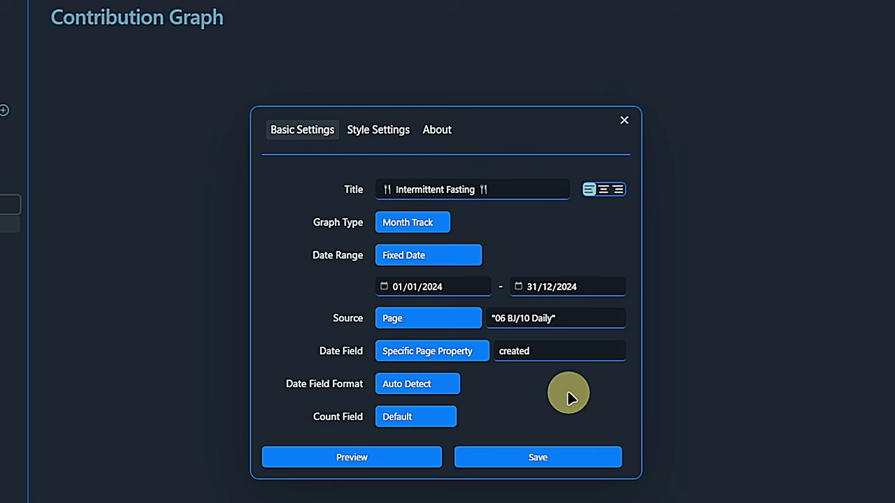
# Set the Count Field to the Page Property Challenge1
pyautogui.click(442, 417)
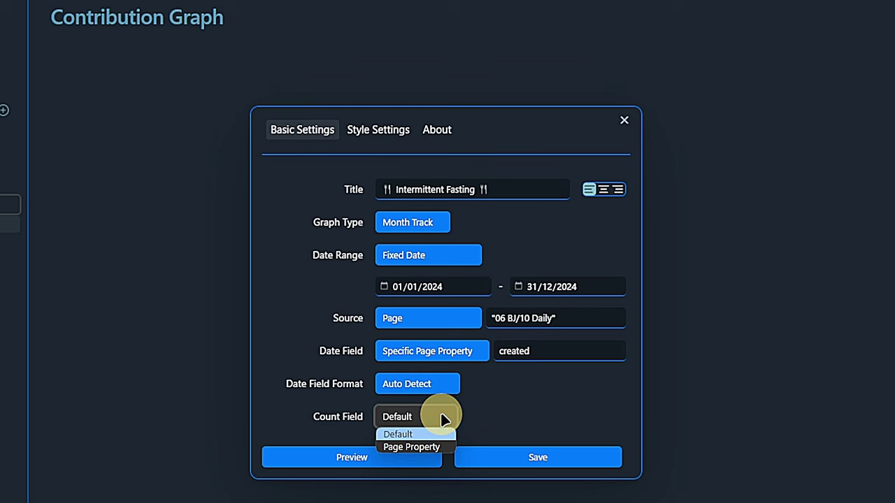
pyautogui.click(435, 445)
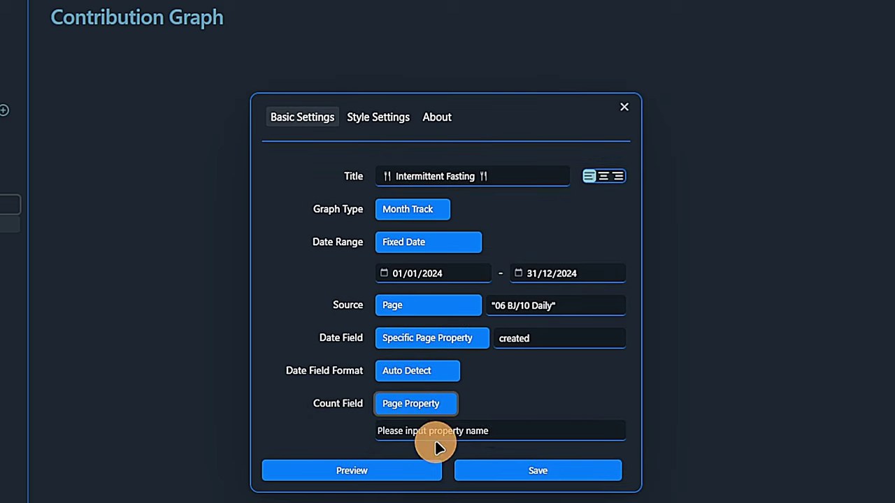
pyautogui.click(491, 427)
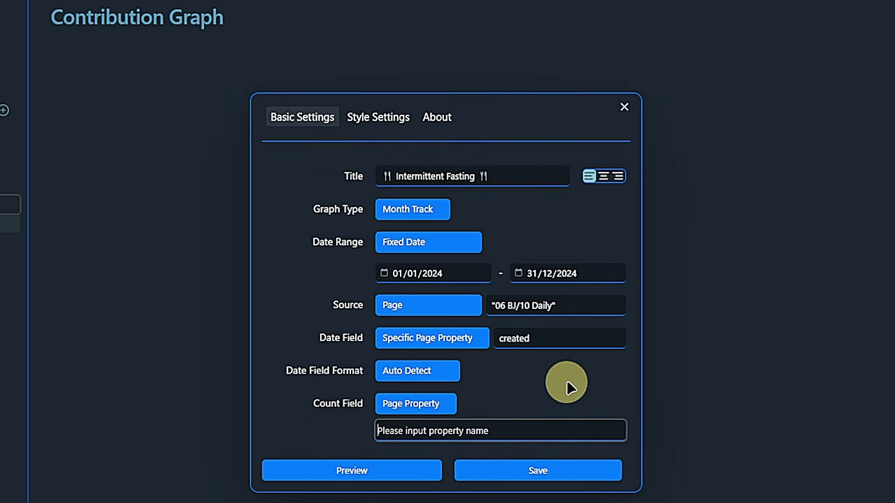
pyautogui.write('Chall')
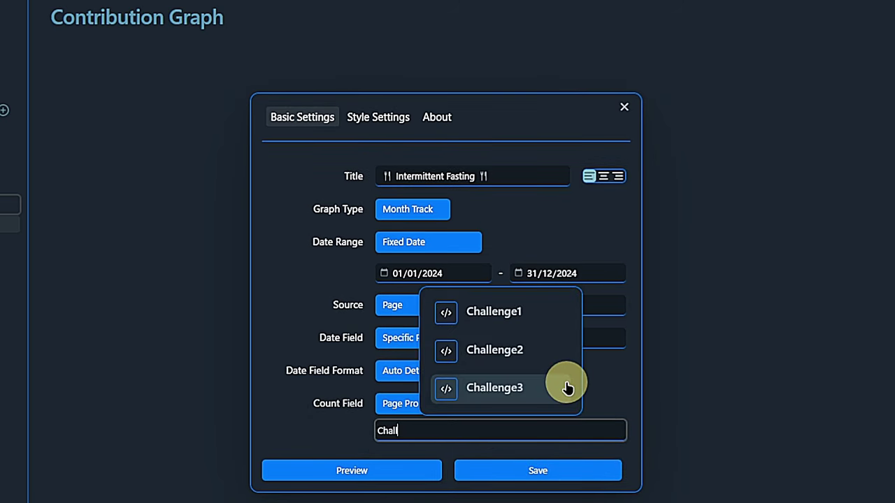
pyautogui.write('enge')
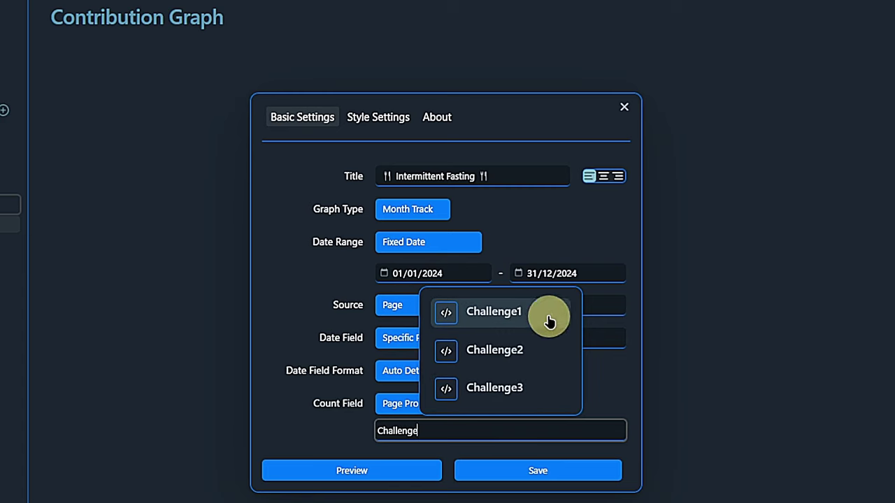
pyautogui.click(543, 312)
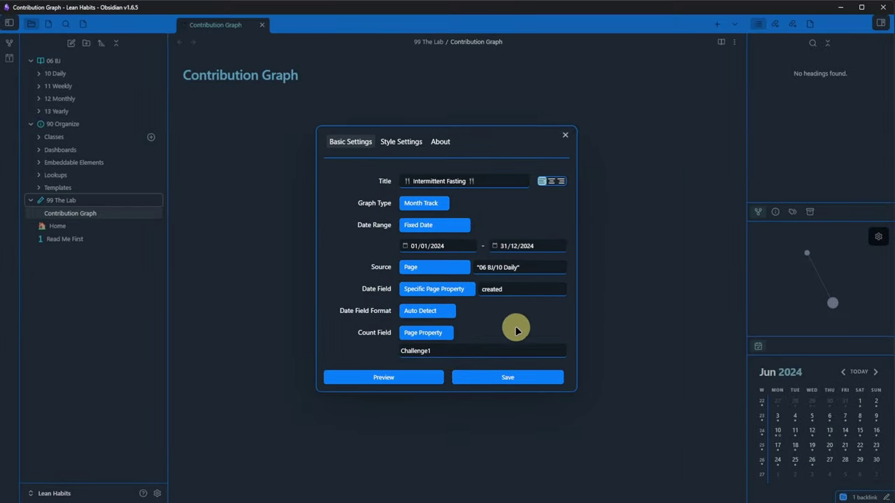
# Preview the Intermittent Fasting Month Track graph for 2024
pyautogui.click(421, 375)
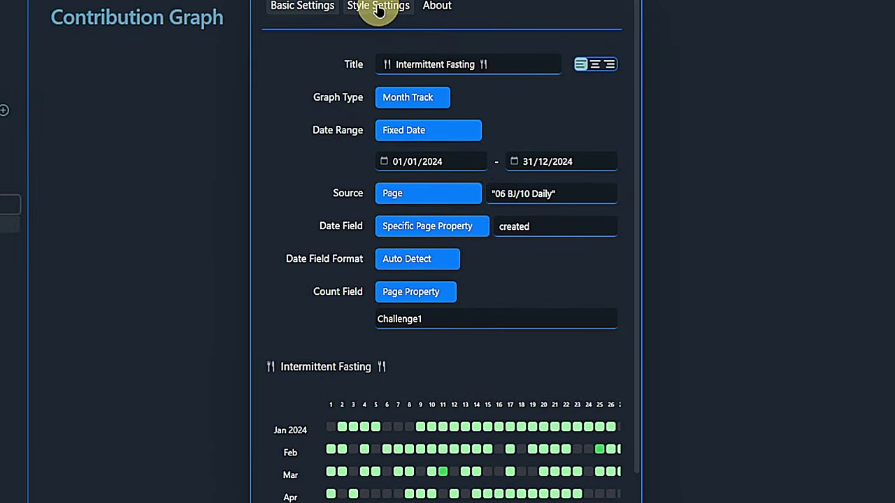
# In Style Settings, hide cell indicators, use Circle cells, and set min width and height to 20px
pyautogui.click(378, 8)
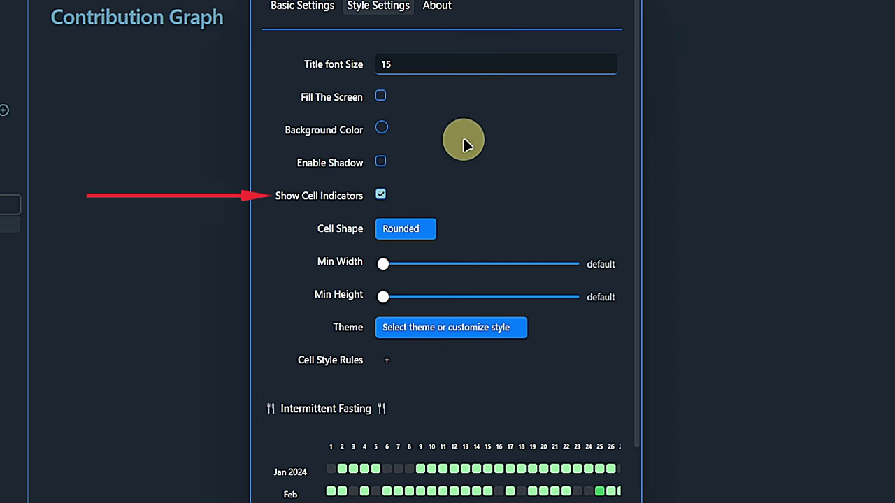
pyautogui.click(384, 195)
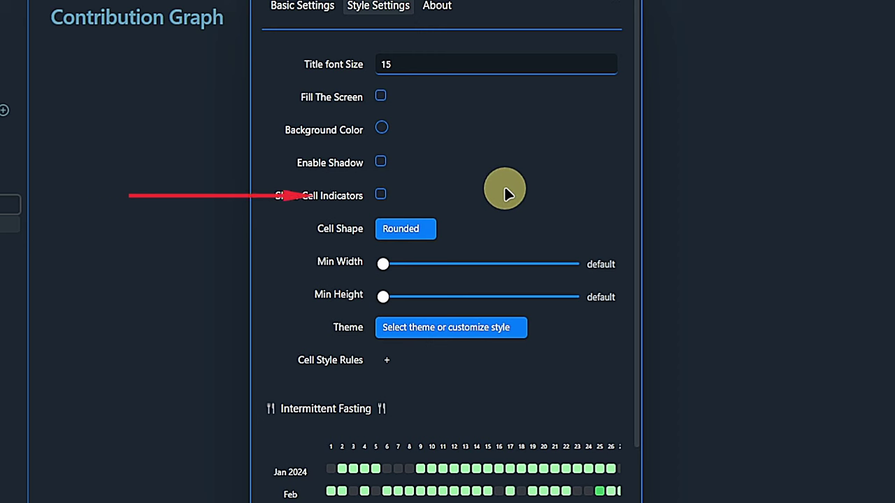
pyautogui.scroll(-1, 504, 190)
pyautogui.click(424, 179)
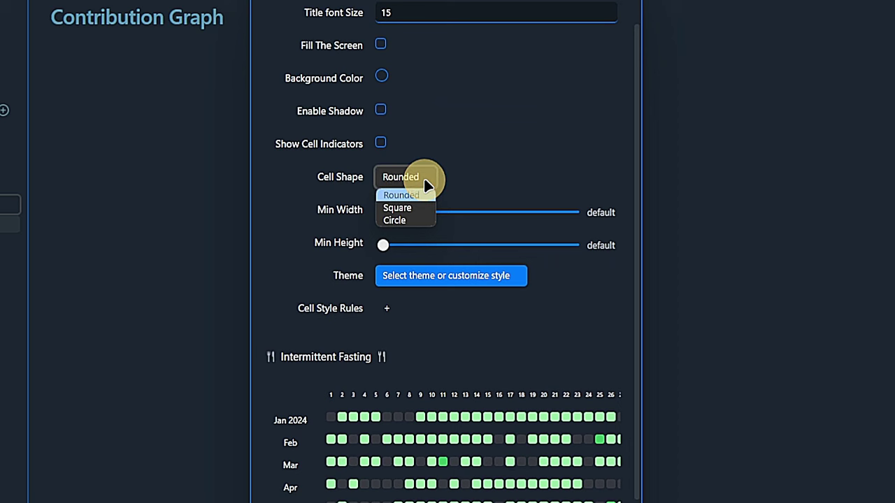
pyautogui.click(396, 220)
pyautogui.moveTo(384, 212); pyautogui.dragTo(436, 212)
pyautogui.moveTo(443, 244)
pyautogui.mouseDown()
pyautogui.moveTo(482, 244)
pyautogui.moveTo(435, 246)
pyautogui.mouseUp()
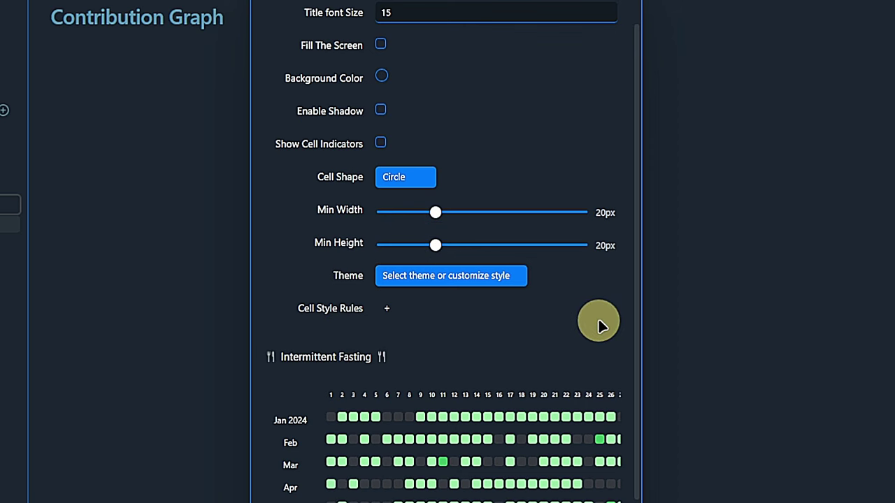
# Apply the default colour theme and delete the 5–10 and 10–999 contribution rules
pyautogui.scroll(-1, 566, 280)
pyautogui.click(498, 206)
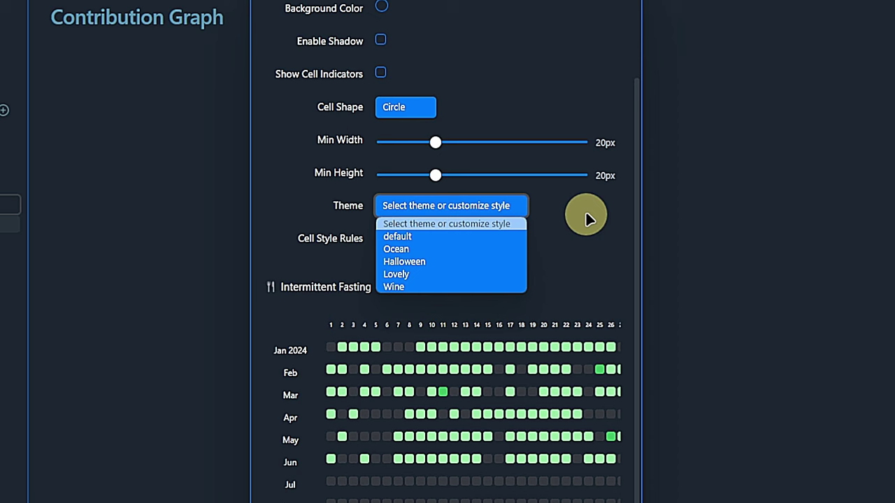
pyautogui.click(492, 236)
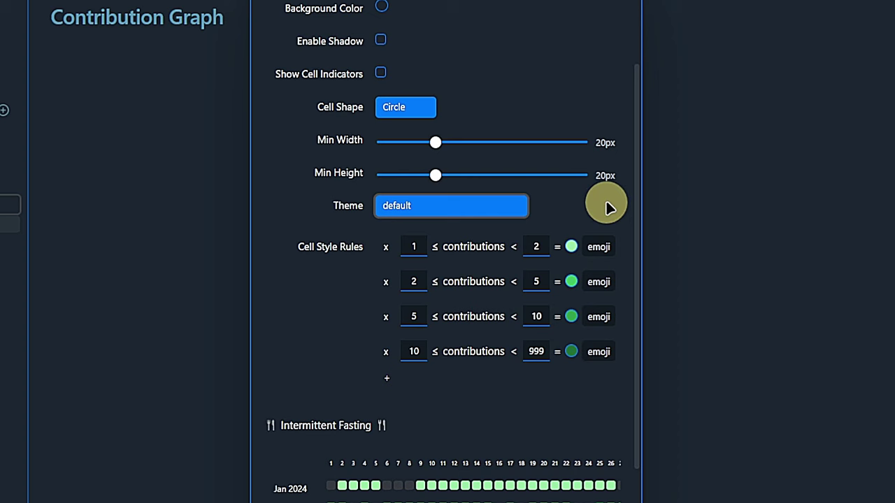
pyautogui.click(386, 352)
pyautogui.click(386, 316)
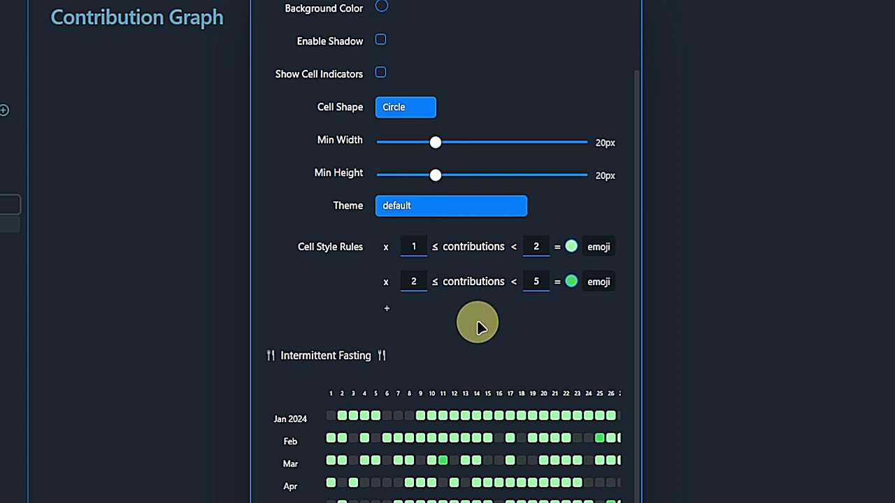
# Make the first cell rule cover 0 to 1 contributions in saturated red
pyautogui.click(414, 246)
pyautogui.press('BackSpace')
pyautogui.write('0')
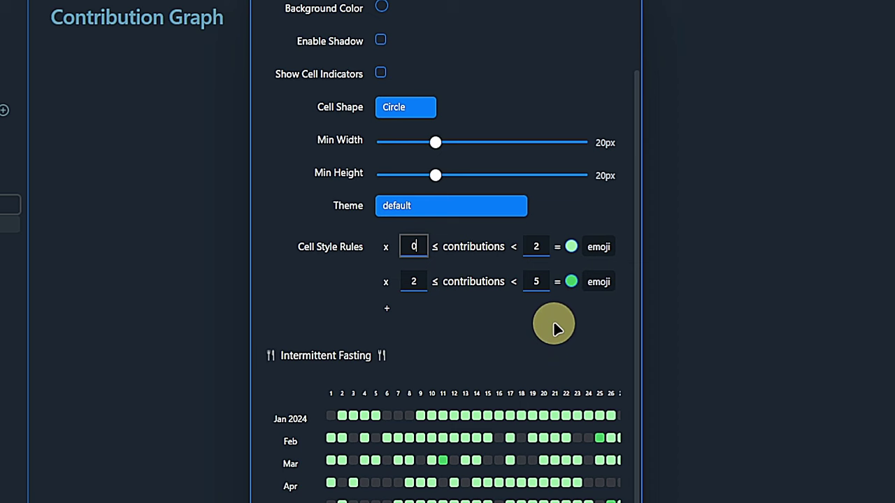
pyautogui.click(538, 246)
pyautogui.press('BackSpace')
pyautogui.write('1')
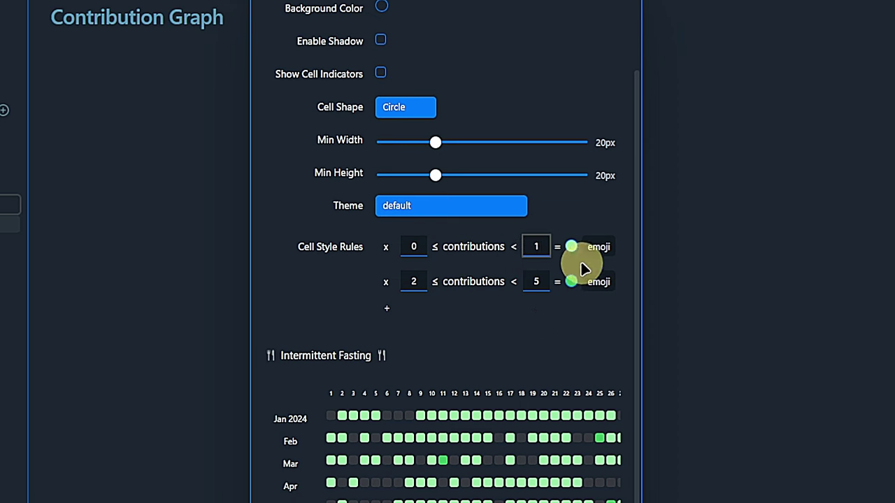
pyautogui.click(571, 247)
pyautogui.scroll(-1, 525, 296)
pyautogui.click(559, 292)
pyautogui.click(565, 210)
pyautogui.click(612, 257)
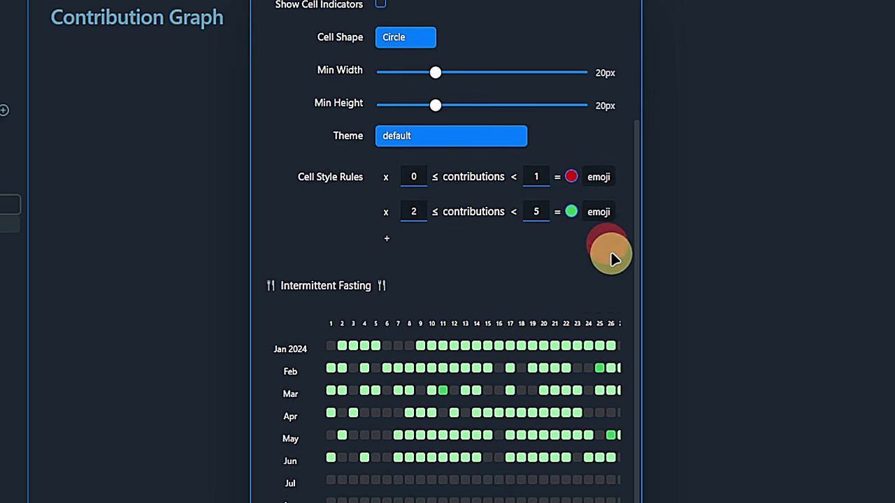
# Set the second cell rule's bounds to 1 and 2
pyautogui.click(421, 212)
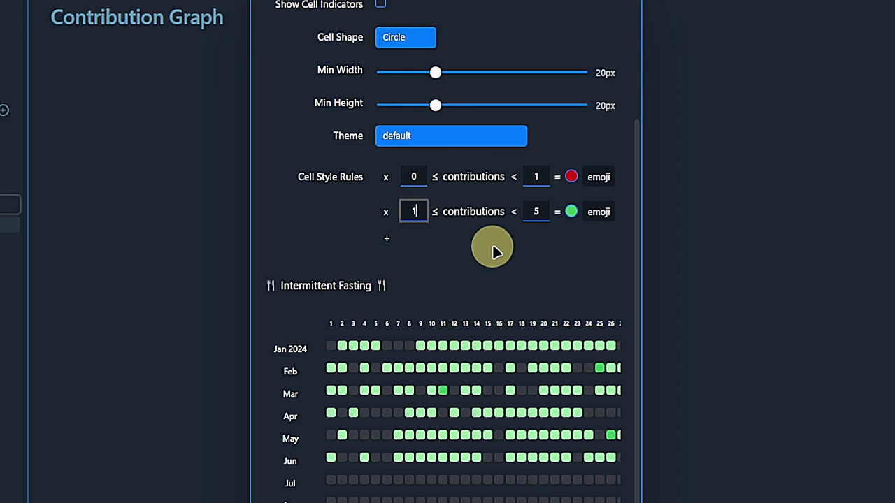
pyautogui.write('1')
pyautogui.click(535, 213)
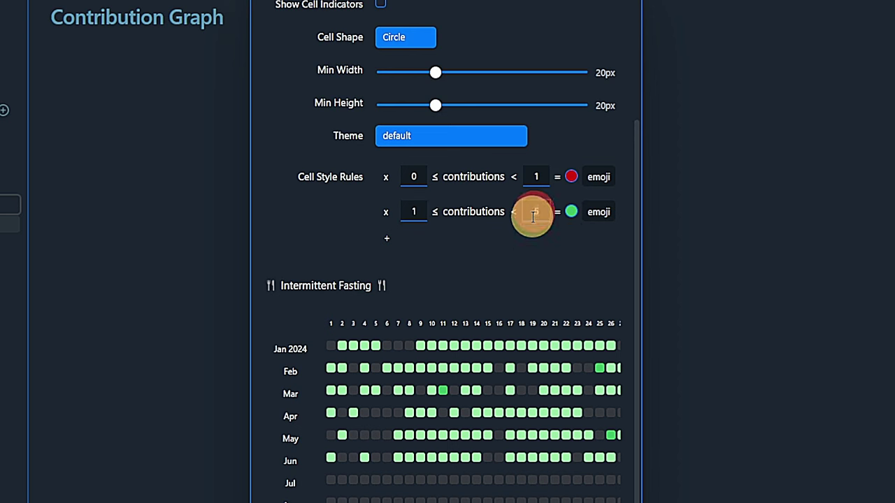
pyautogui.write('2')
pyautogui.click(508, 269)
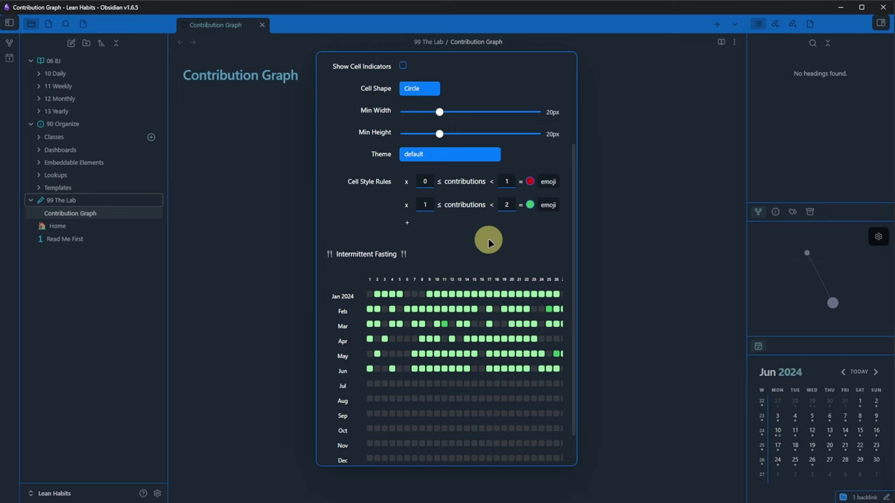
# Preview the red-and-green circle graph and save it into the Contribution Graph note
pyautogui.scroll(-1, 488, 243)
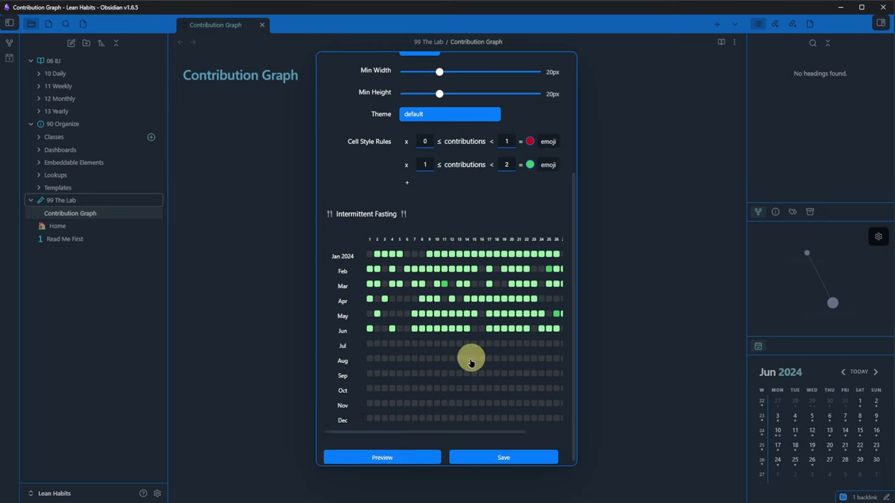
pyautogui.click(411, 453)
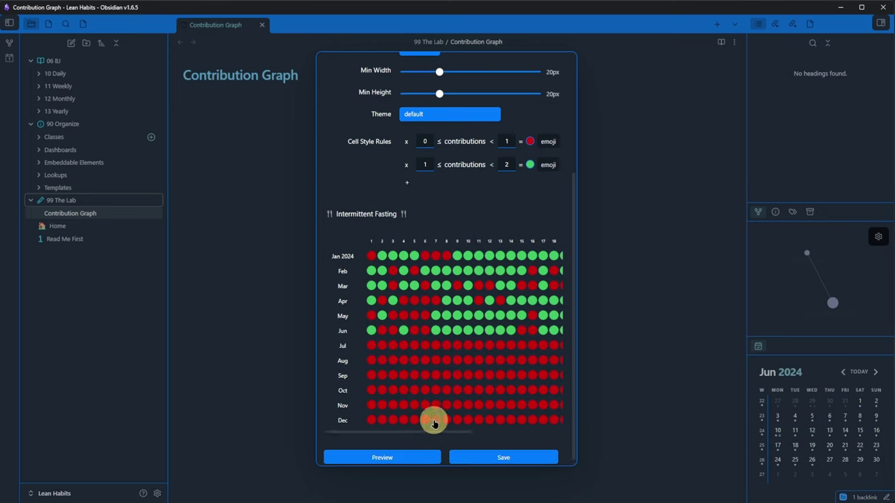
pyautogui.click(499, 451)
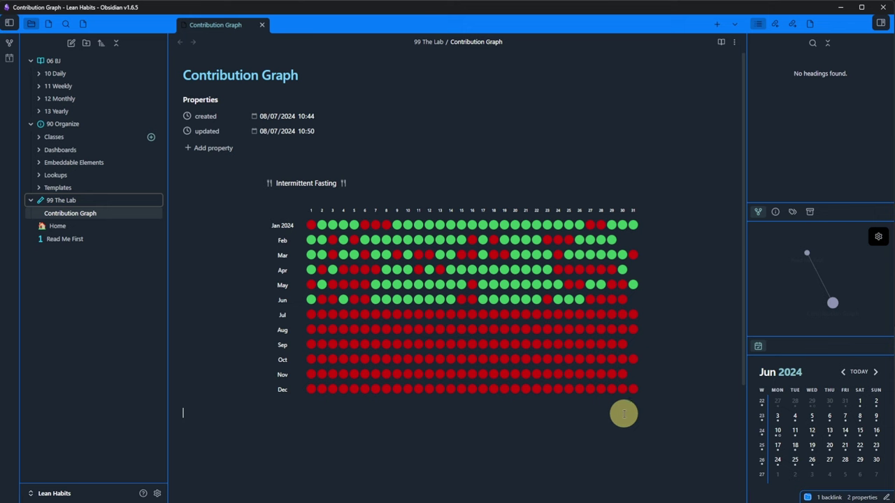
# Reopen the Intermittent Fasting graph's style settings and change the cell shape to Rounded
pyautogui.moveTo(631, 303)
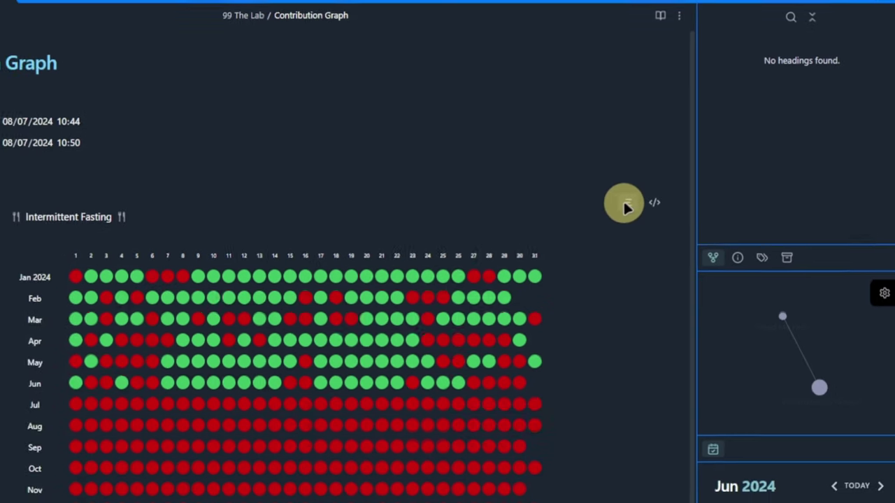
pyautogui.click(614, 209)
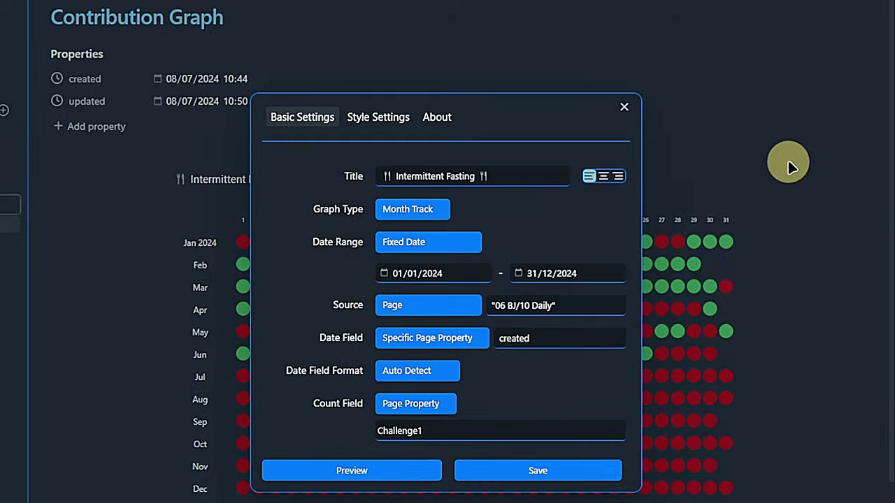
pyautogui.click(381, 116)
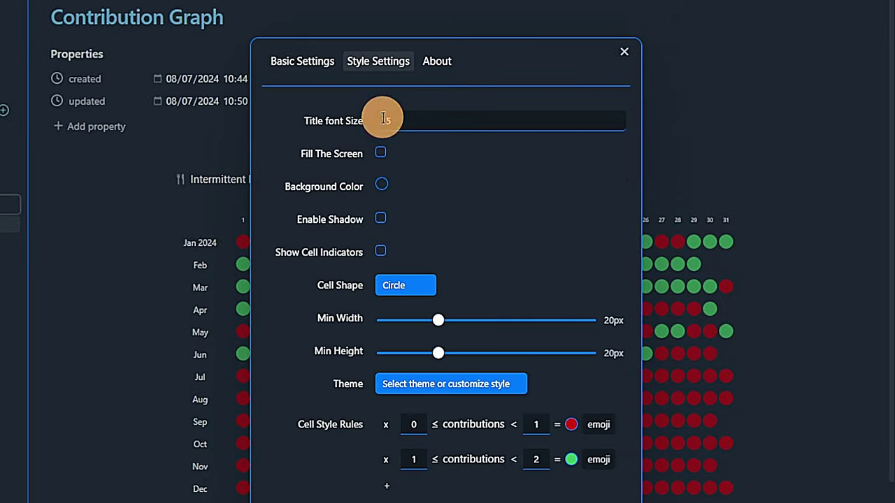
pyautogui.click(424, 286)
pyautogui.click(412, 303)
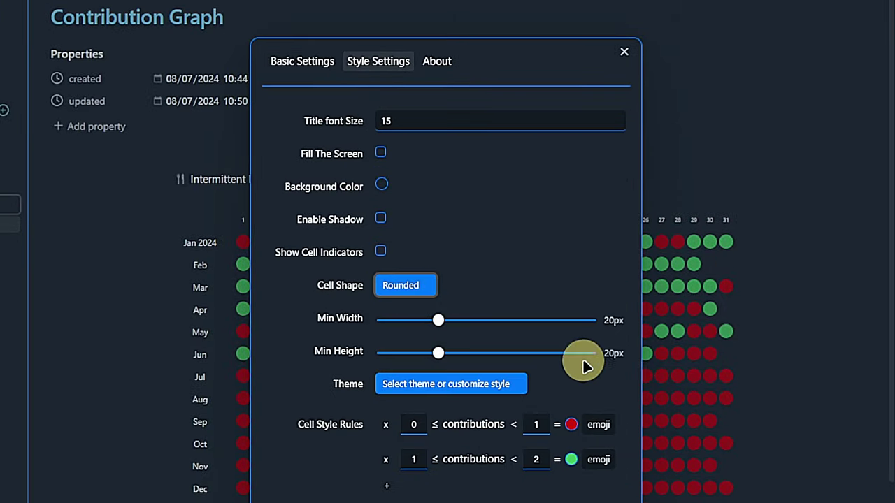
# Set both cell rules' colours to hex 1B2631 and preview the result
pyautogui.click(571, 424)
pyautogui.click(556, 378)
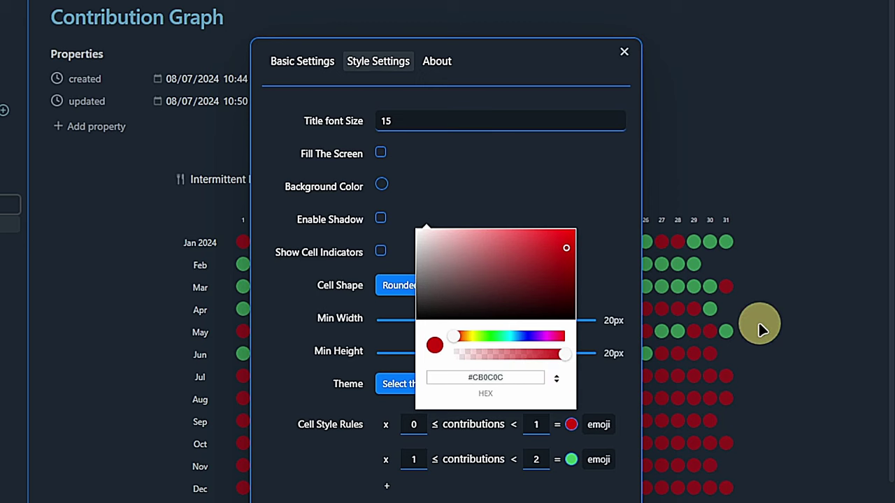
pyautogui.write('1B2631')
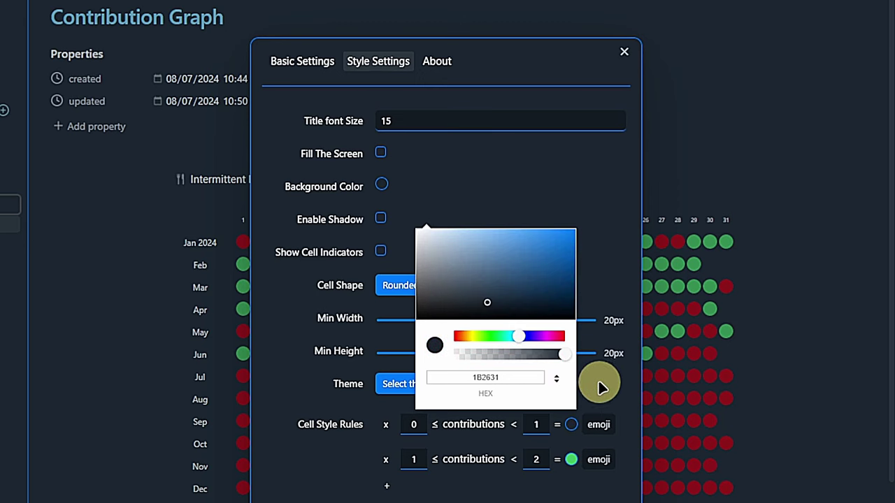
pyautogui.click(570, 459)
pyautogui.click(555, 413)
pyautogui.click(556, 413)
pyautogui.click(494, 422)
pyautogui.write('1B2631')
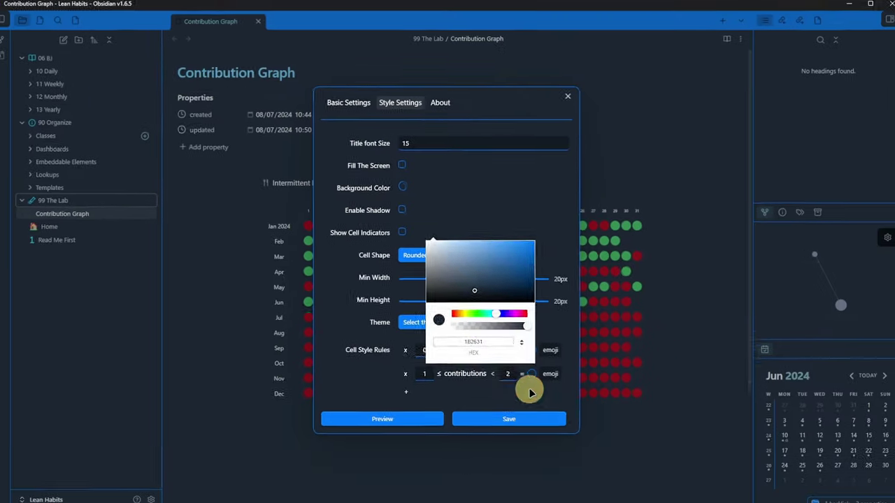
pyautogui.click(573, 486)
pyautogui.click(412, 415)
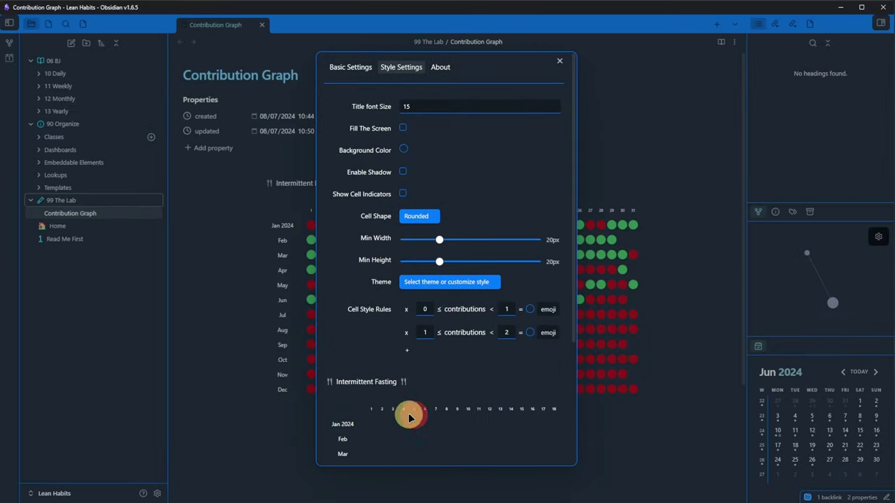
# Give the first rule a 🔴 emoji and the second rule a 🟢 emoji
pyautogui.scroll(-3, 352, 333)
pyautogui.scroll(-2, 348, 337)
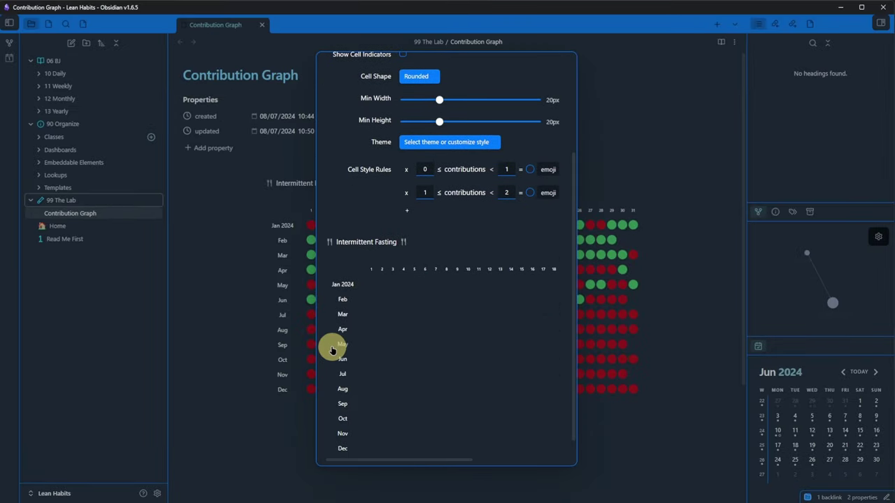
pyautogui.click(548, 169)
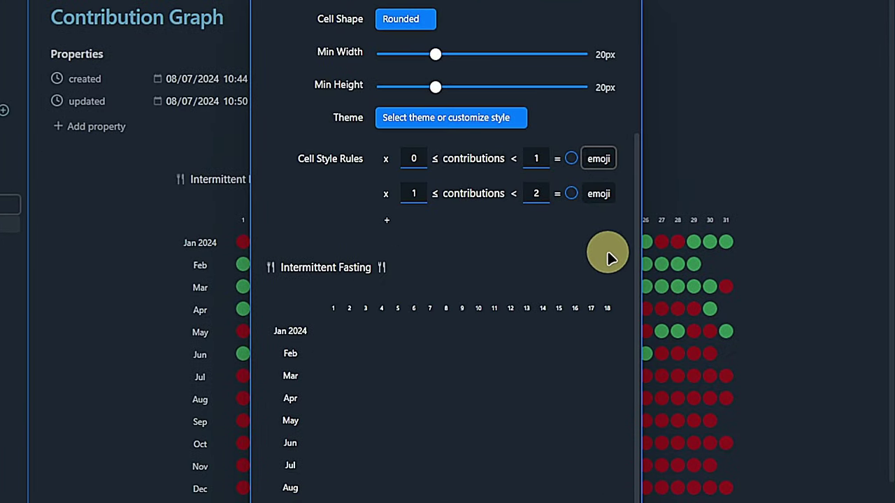
pyautogui.press('super+period')
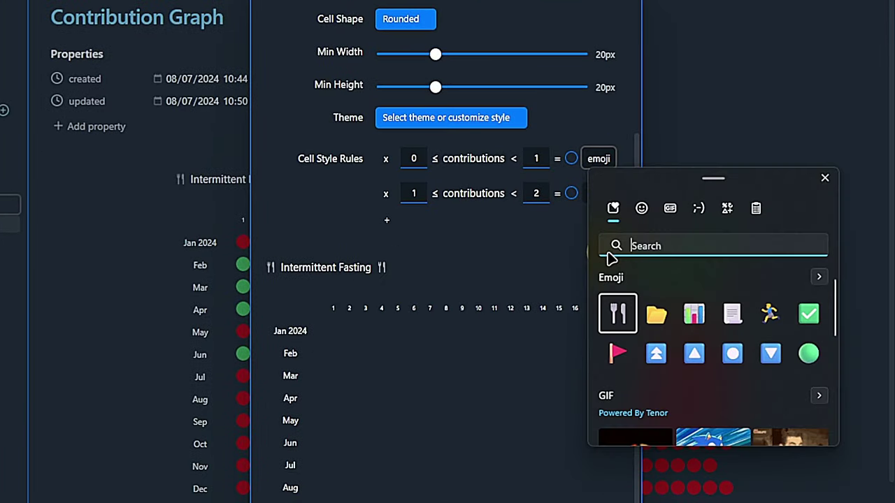
pyautogui.write('red')
pyautogui.click(809, 383)
pyautogui.click(595, 193)
pyautogui.press('super+period')
pyautogui.write('green')
pyautogui.click(620, 389)
pyautogui.click(509, 268)
# Preview the emoji-dot graph and save it to the note
pyautogui.scroll(-1, 511, 244)
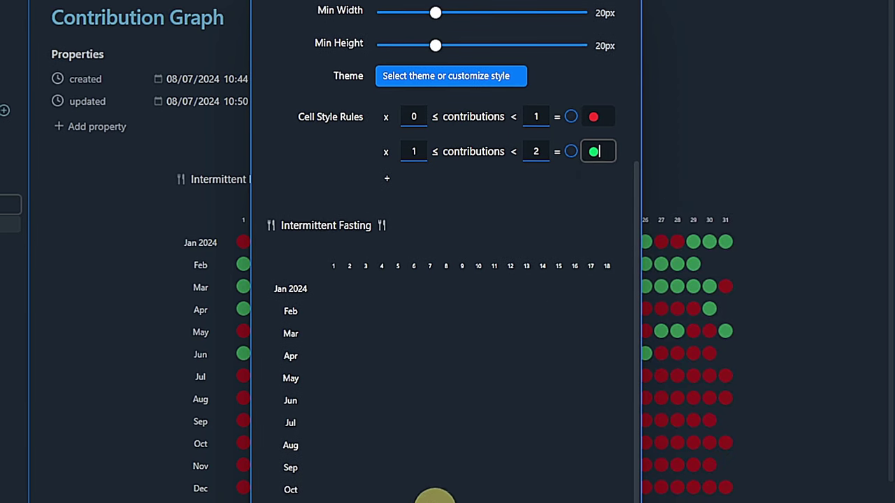
pyautogui.click(390, 454)
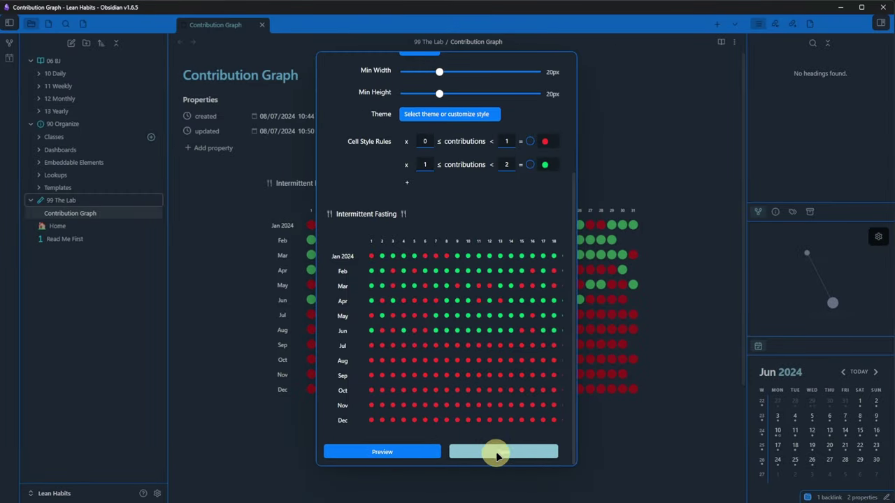
pyautogui.click(498, 453)
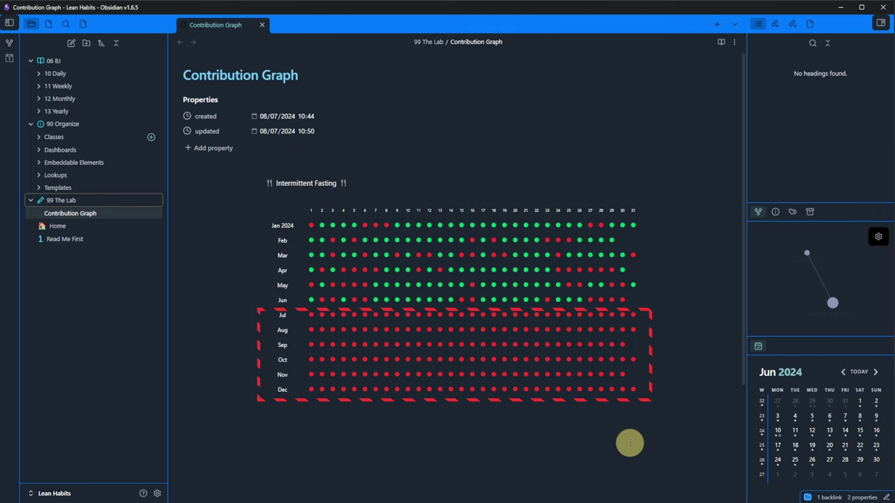
# Remove the end date from the Intermittent Fasting graph settings and save
pyautogui.click(702, 170)
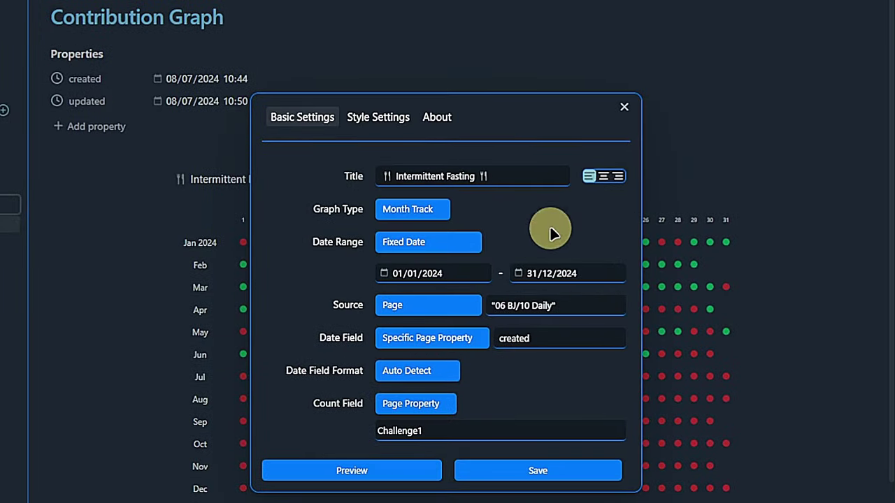
pyautogui.click(594, 272)
pyautogui.press('BackSpace')
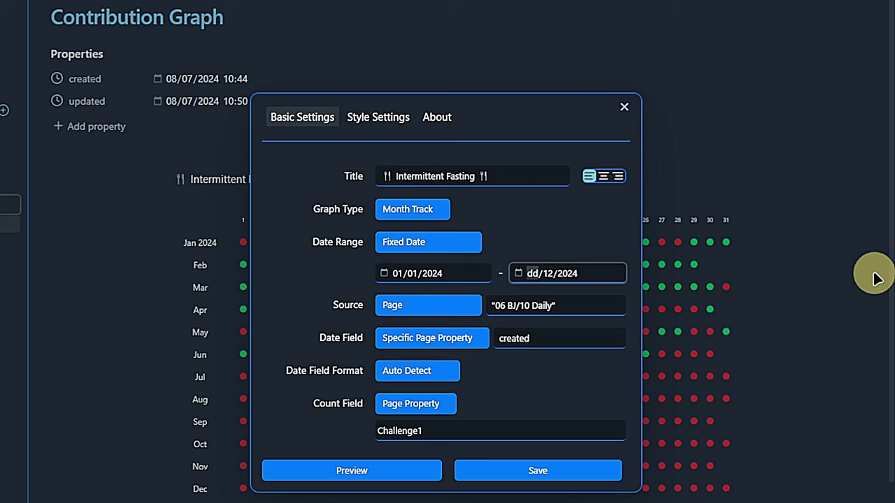
pyautogui.press('BackSpace')
pyautogui.press('BackSpace')
pyautogui.click(581, 463)
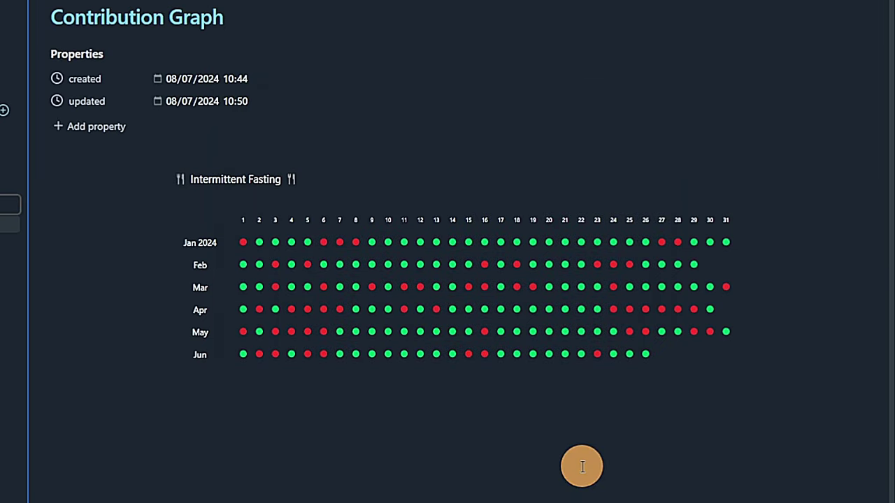
# Add a '# Month Tracker' heading above the graph's code block
pyautogui.click(365, 349)
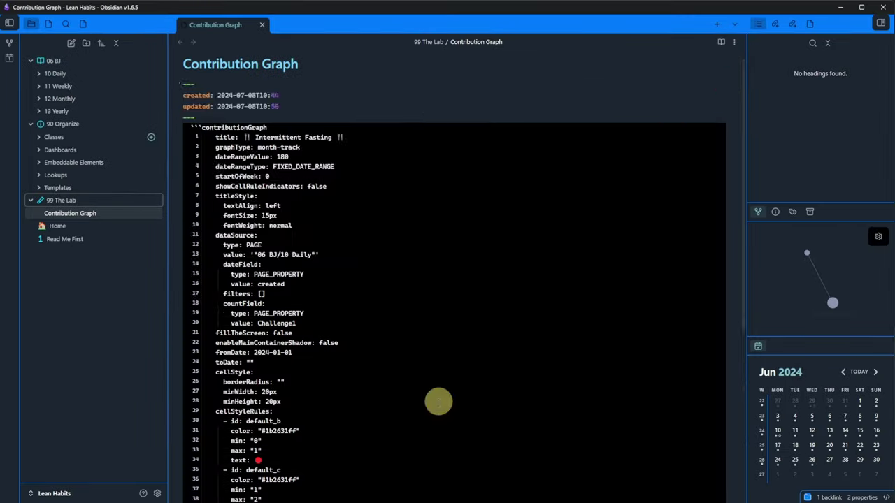
pyautogui.click(424, 133)
pyautogui.press('Return')
pyautogui.write('#')
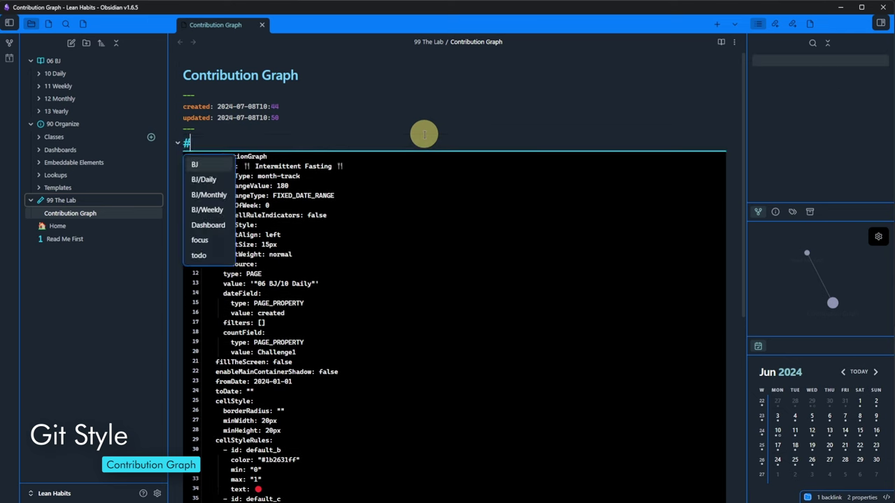
pyautogui.write(' Month Tracker')
pyautogui.scroll(-4, 347, 377)
# Add a '# Git Style' heading below the graph and paste a copy of the graph block under it
pyautogui.click(347, 377)
pyautogui.write('# Git Style')
pyautogui.press('Return')
pyautogui.hotkey('ctrl', 'v')
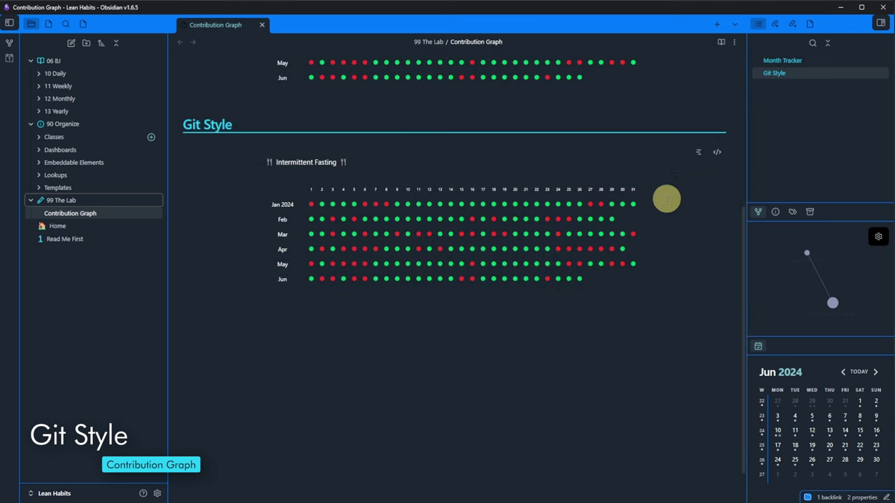
# Make the copied graph Git Style, with weeks starting Monday and Fill The Screen enabled
pyautogui.click(697, 152)
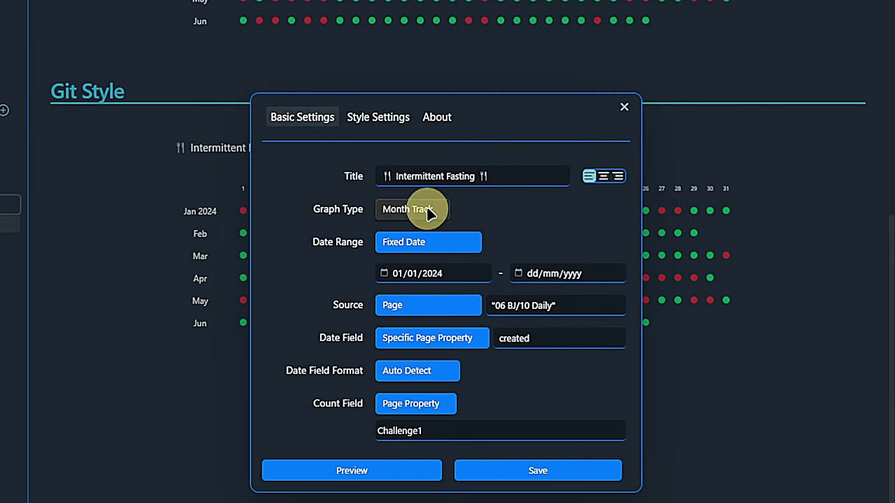
pyautogui.click(430, 213)
pyautogui.click(413, 226)
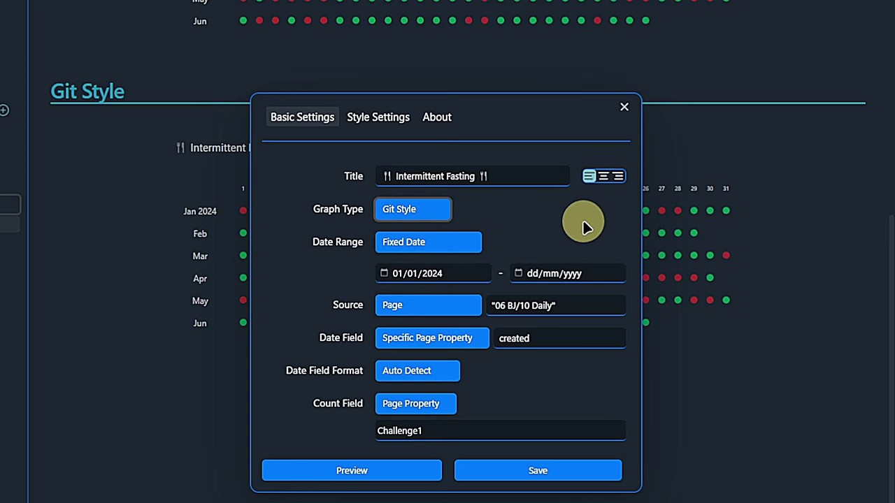
pyautogui.click(378, 117)
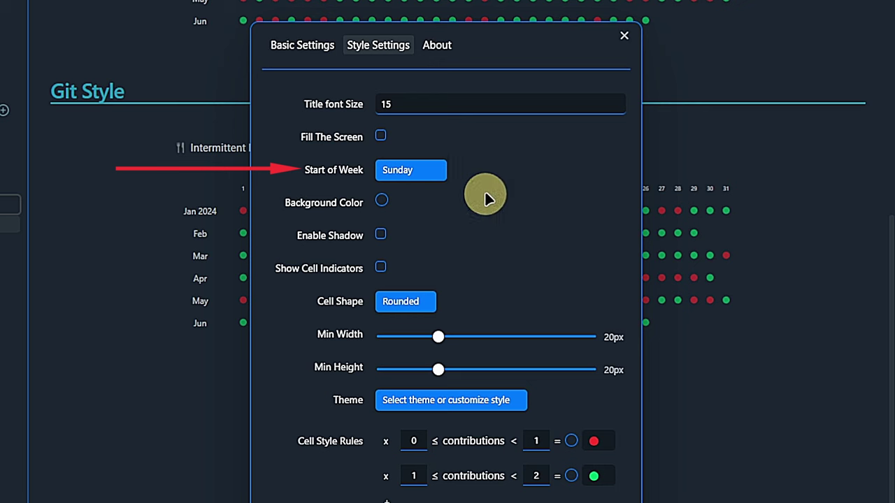
pyautogui.click(435, 172)
pyautogui.click(440, 200)
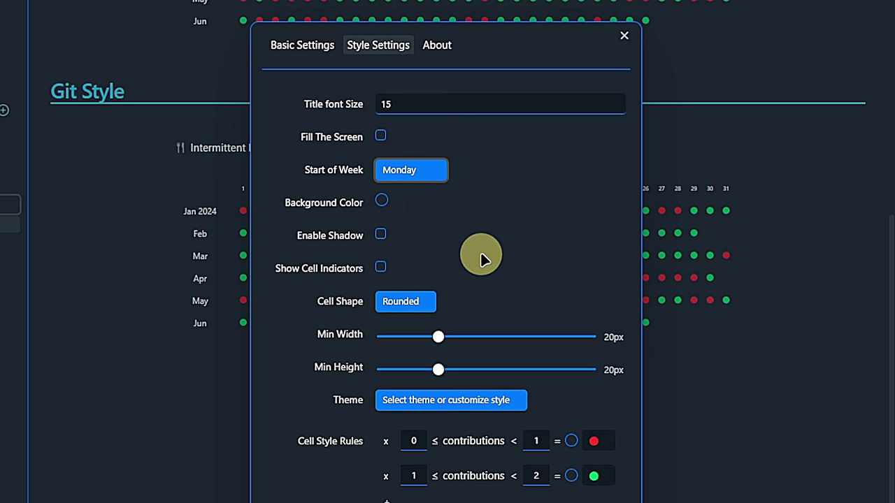
pyautogui.click(381, 136)
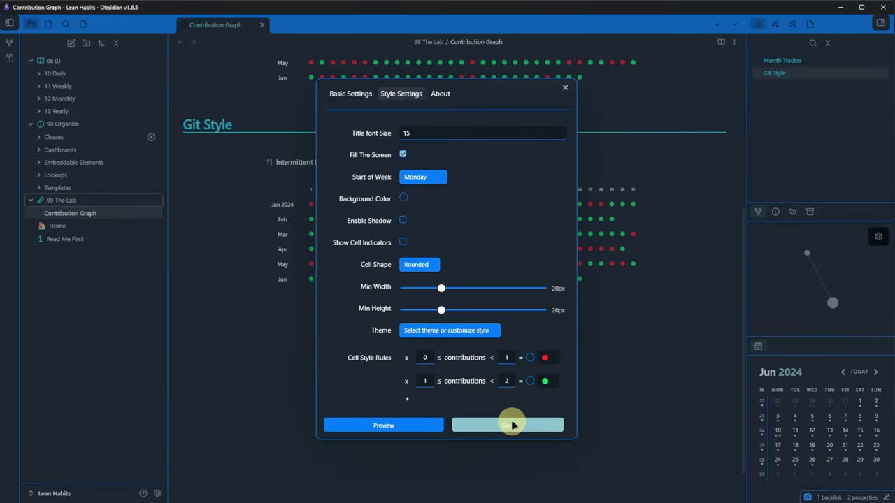
pyautogui.click(508, 425)
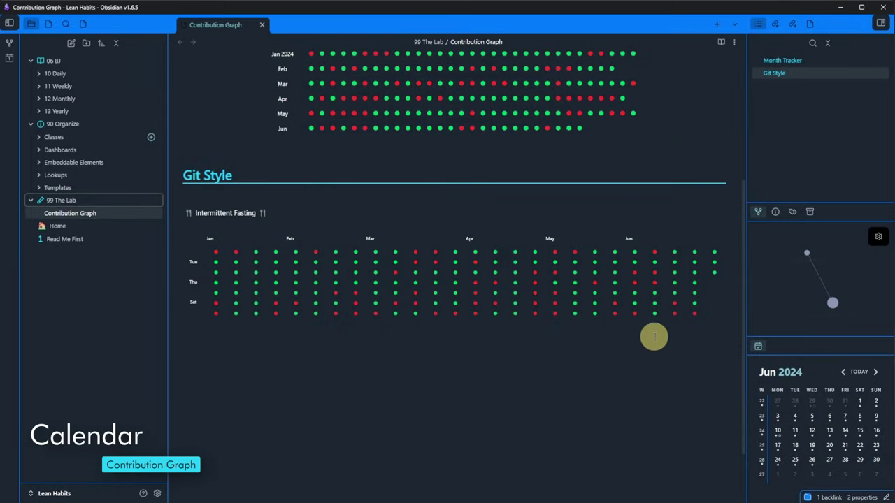
# Change the Git Style graph's count field from Challenge1 to Workout and title it '💪 Workout 💪'
pyautogui.click(698, 205)
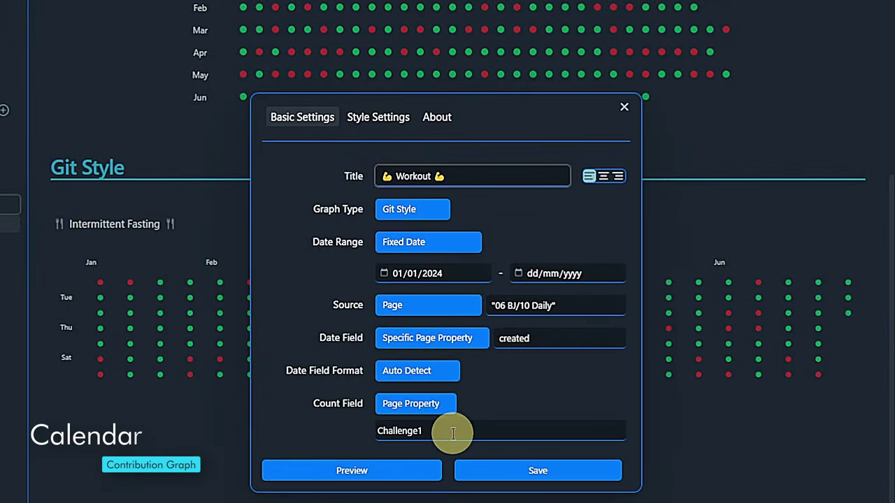
pyautogui.click(543, 436)
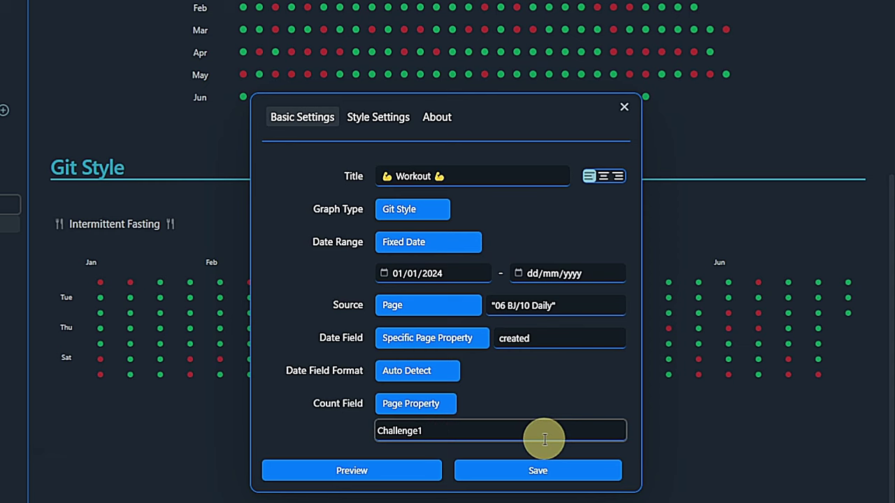
pyautogui.hotkey('ctrl', 'a')
pyautogui.write('Wo')
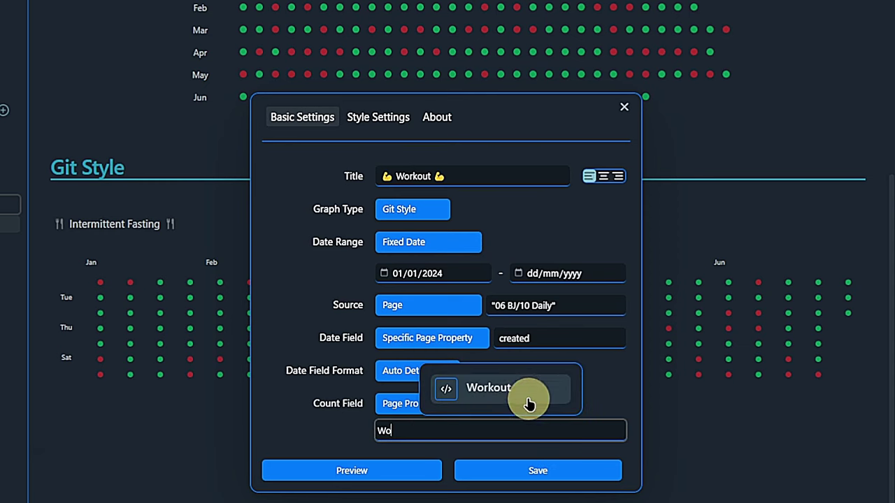
pyautogui.click(523, 404)
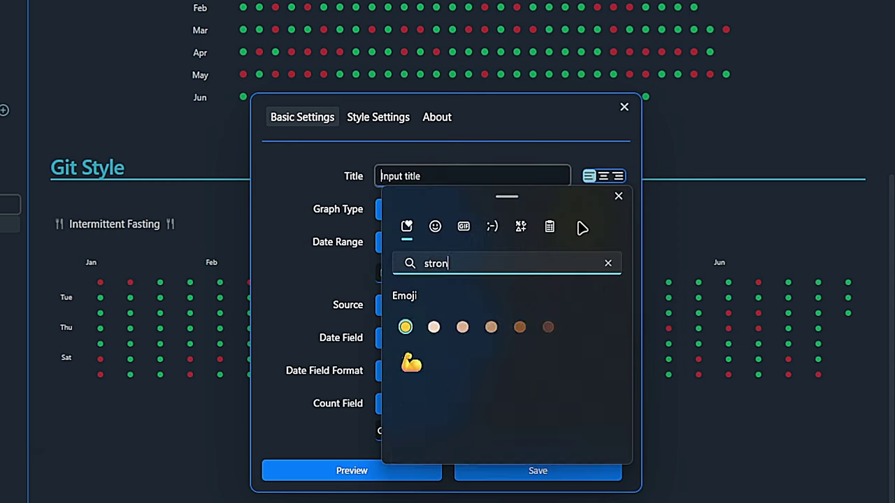
pyautogui.press('Return')
pyautogui.write('Workou')
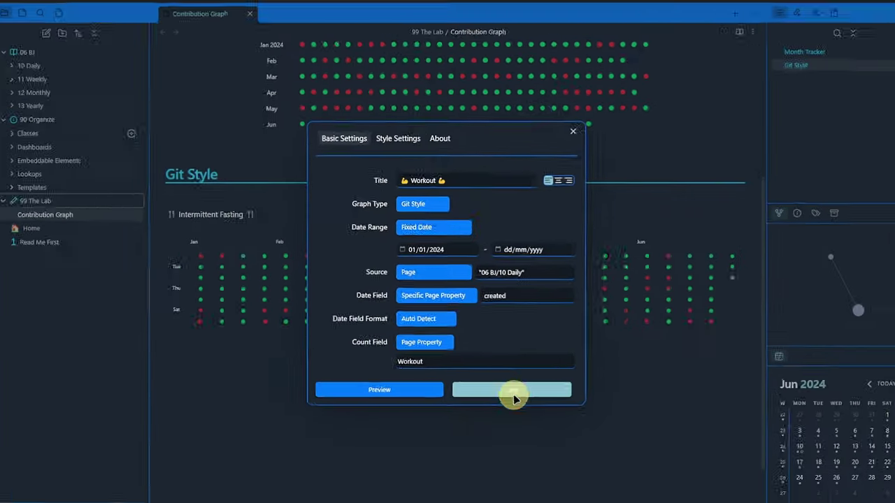
pyautogui.click(511, 390)
# Retitle the copied graph 'Sport' and change its graph type to Calendar
pyautogui.click(546, 429)
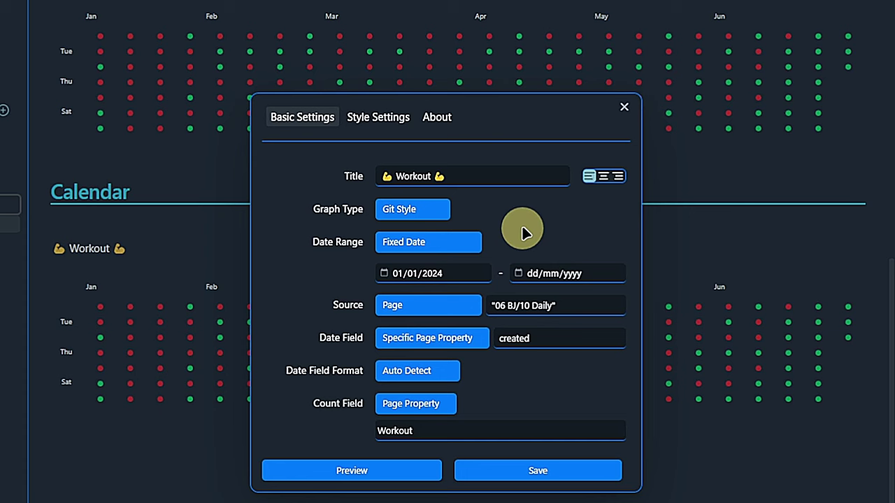
pyautogui.click(408, 176)
pyautogui.hotkey('ctrl', 'a')
pyautogui.write('S')
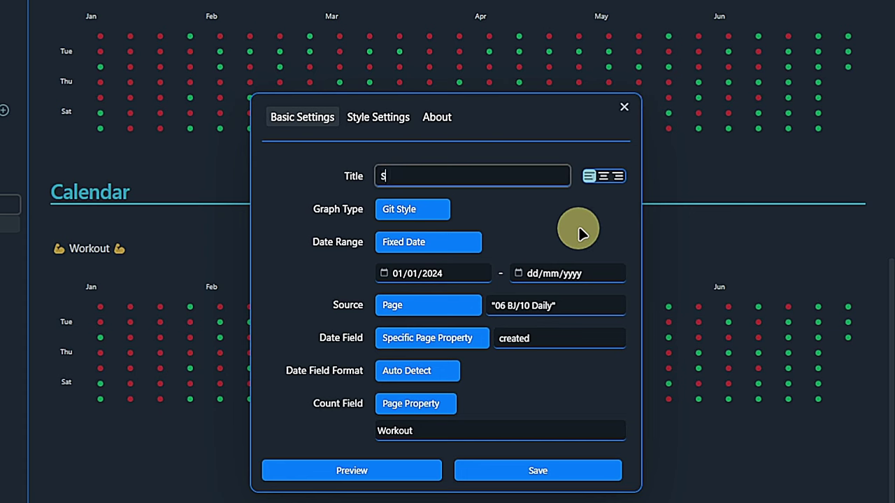
pyautogui.write('port')
pyautogui.click(486, 215)
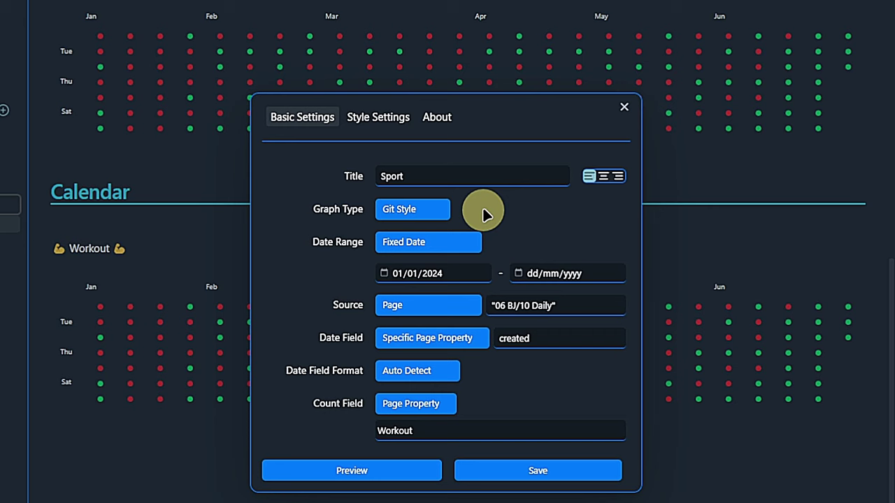
pyautogui.click(440, 210)
pyautogui.click(424, 241)
# Set the count field to Sport, toggle Fill The Screen, and save the graph settings
pyautogui.click(396, 425)
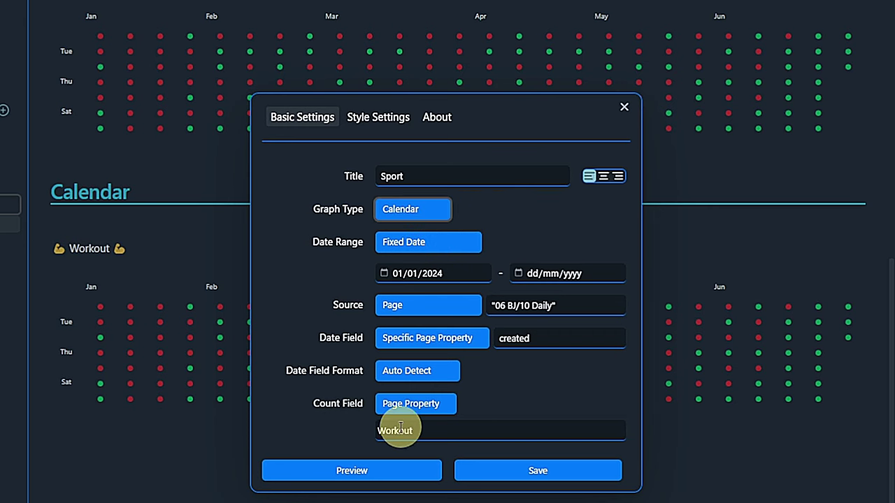
pyautogui.hotkey('ctrl', 'a')
pyautogui.write('Sport')
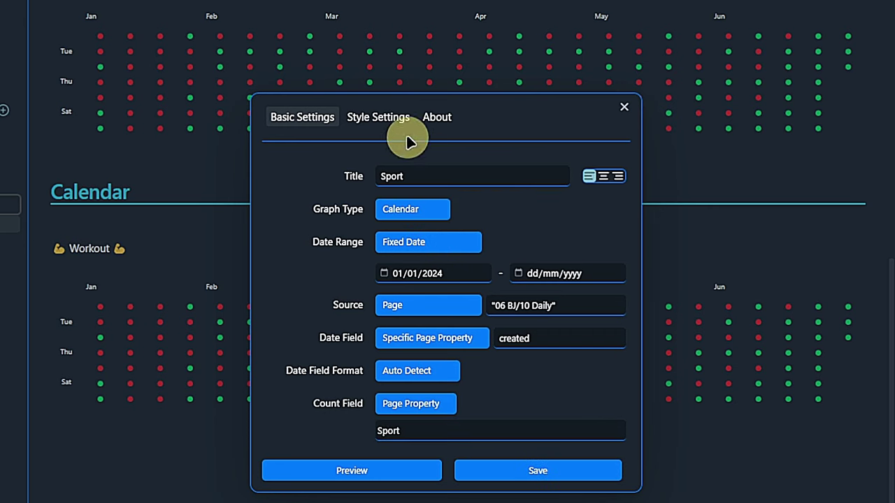
pyautogui.click(392, 117)
pyautogui.click(381, 137)
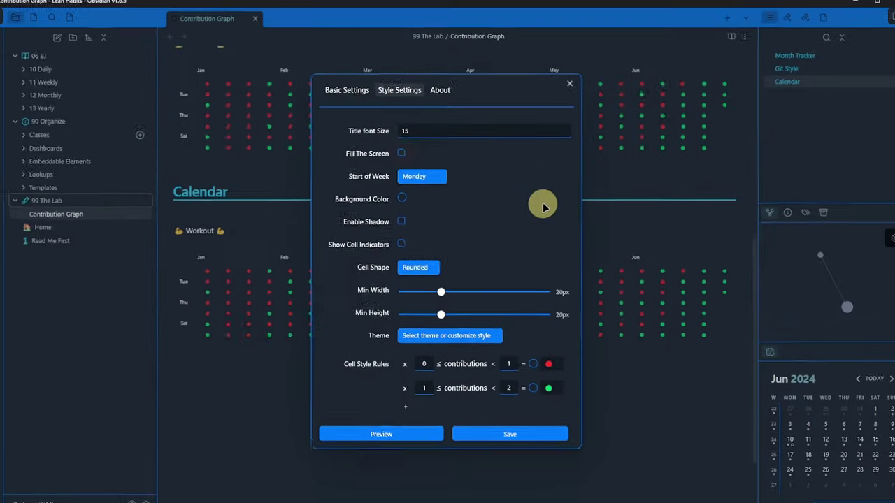
pyautogui.click(515, 423)
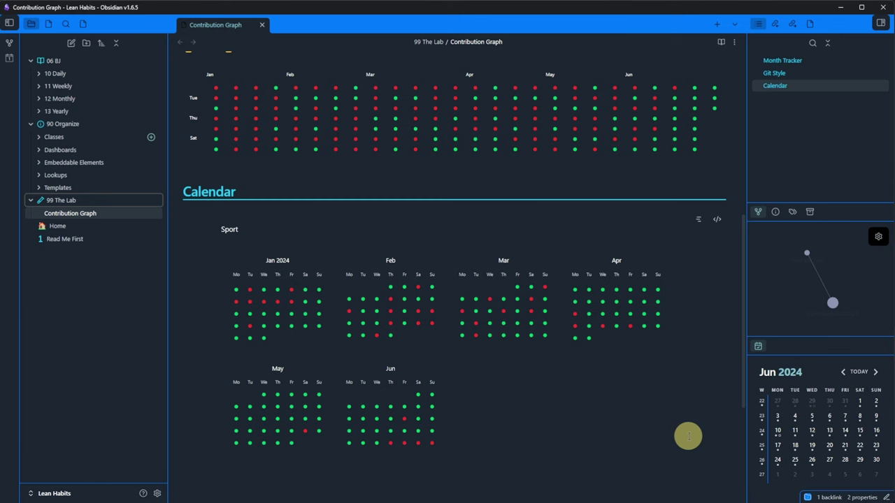
# Append a '# Pushups Heatmap' heading with a '## Month Track' subheading at the note's end
pyautogui.write('# Pushups Heatmap')
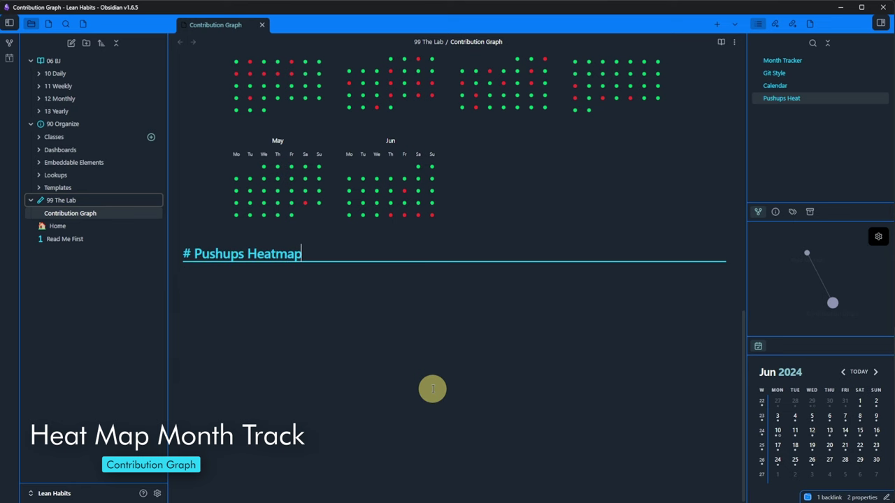
pyautogui.press('Return')
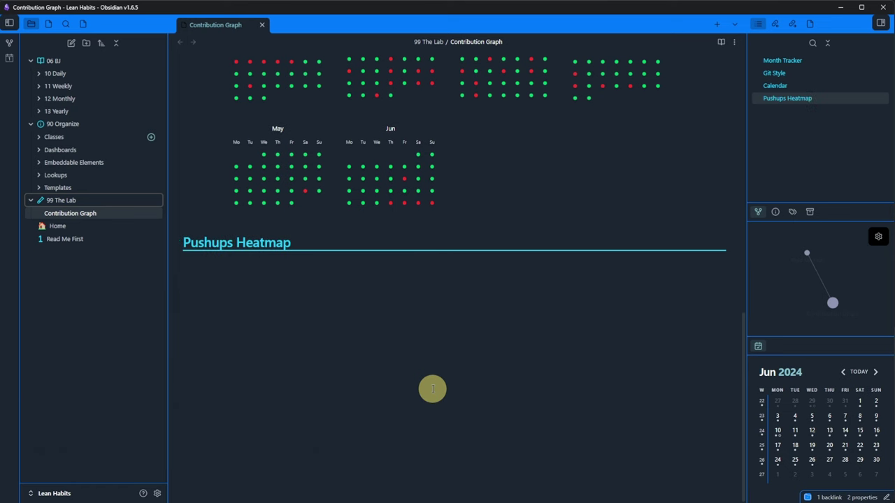
pyautogui.write('## Month Track')
pyautogui.press('Return')
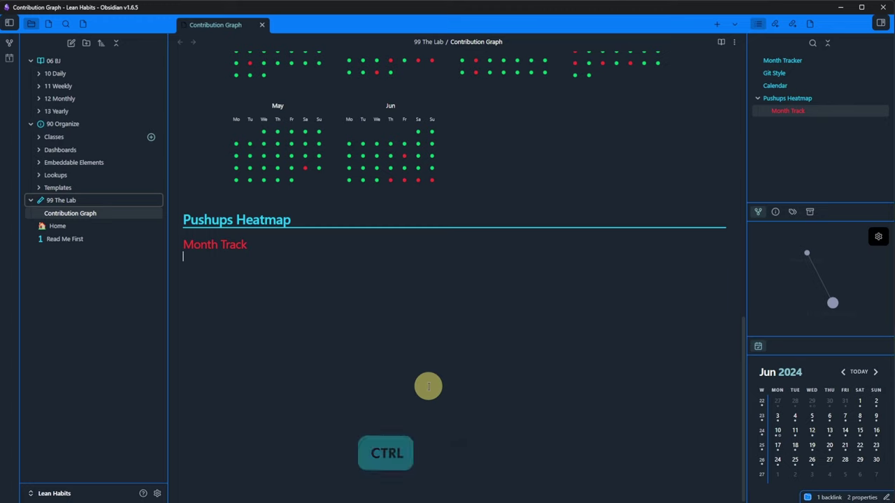
# Insert a new heatmap via the Contribution Graph command, titled Pushups, as a Month Track
pyautogui.hotkey('ctrl', 'p')
pyautogui.write('heat')
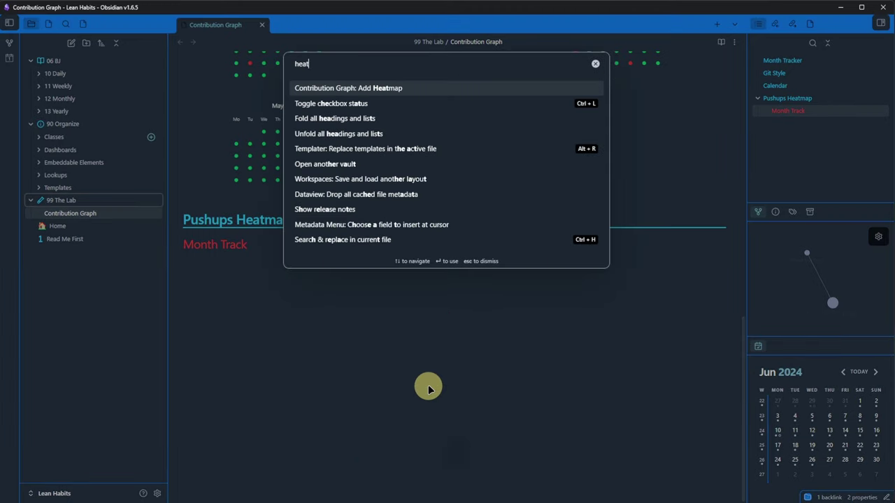
pyautogui.press('Return')
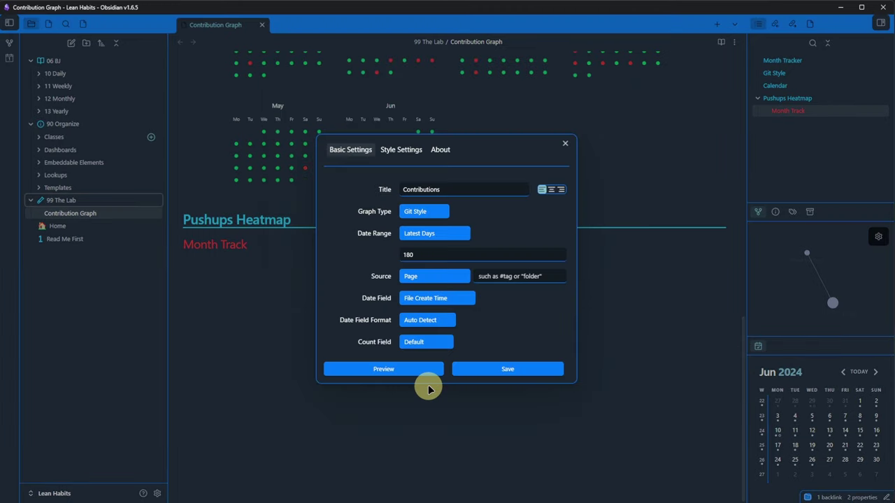
pyautogui.doubleClick(498, 193)
pyautogui.write('Pushups')
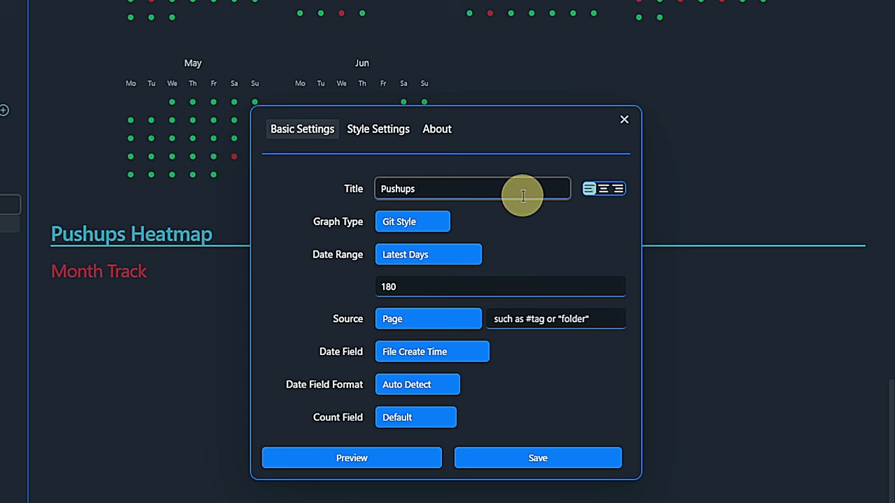
pyautogui.click(435, 220)
pyautogui.click(419, 238)
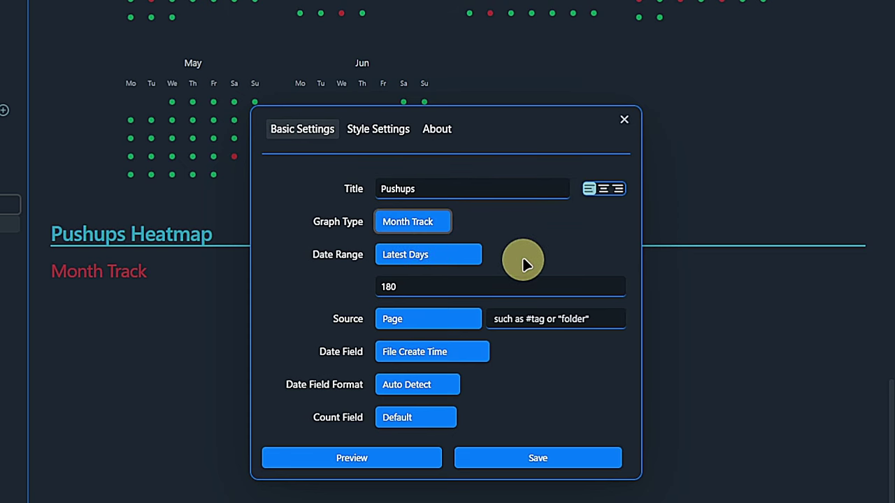
# Set the source to "06 BJ/10 Daily" and date entries by the 'created' page property
pyautogui.click(587, 320)
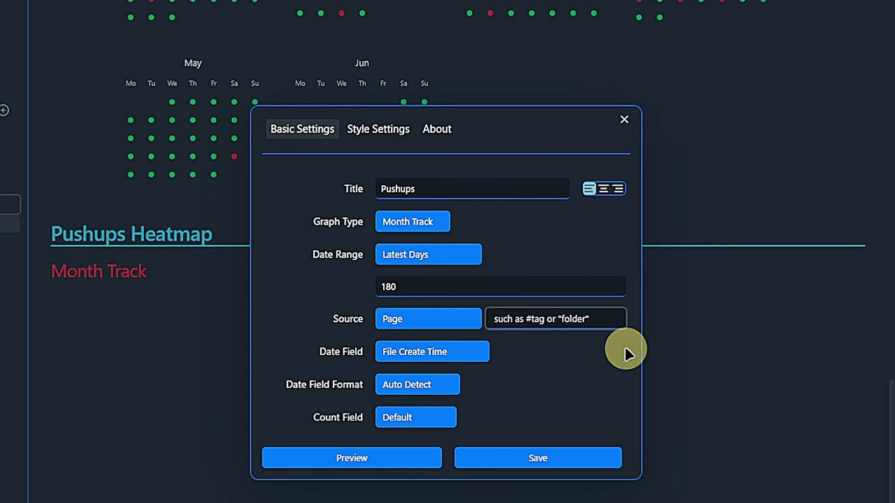
pyautogui.write('"06 BJ/10 Daily')
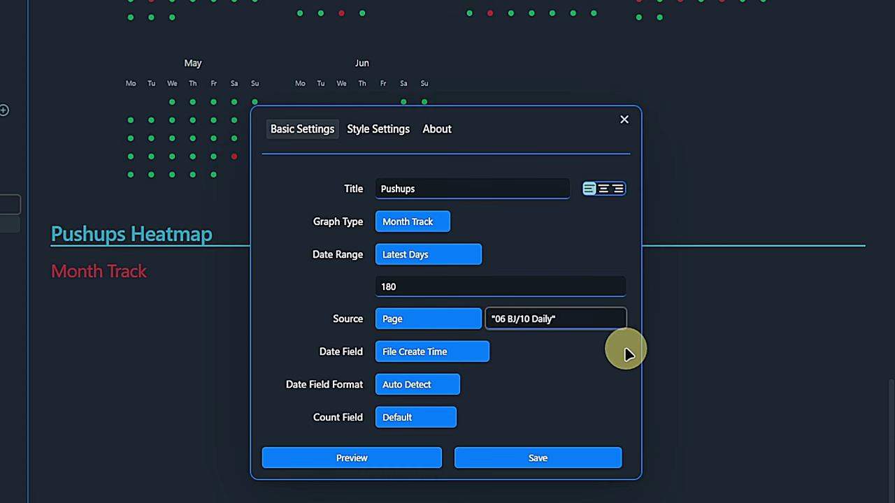
pyautogui.click(478, 353)
pyautogui.click(475, 404)
pyautogui.click(559, 352)
pyautogui.write('crea')
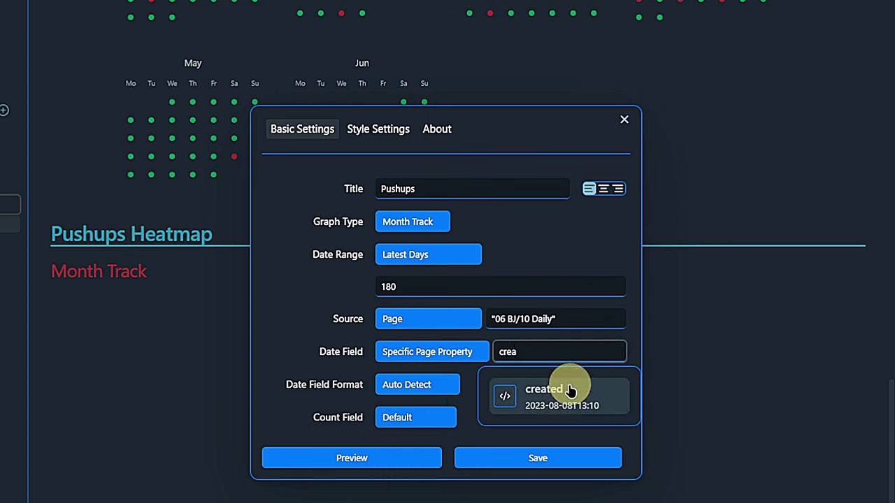
pyautogui.click(566, 396)
# Set the count field to the Challenge2 page property
pyautogui.click(443, 417)
pyautogui.click(412, 448)
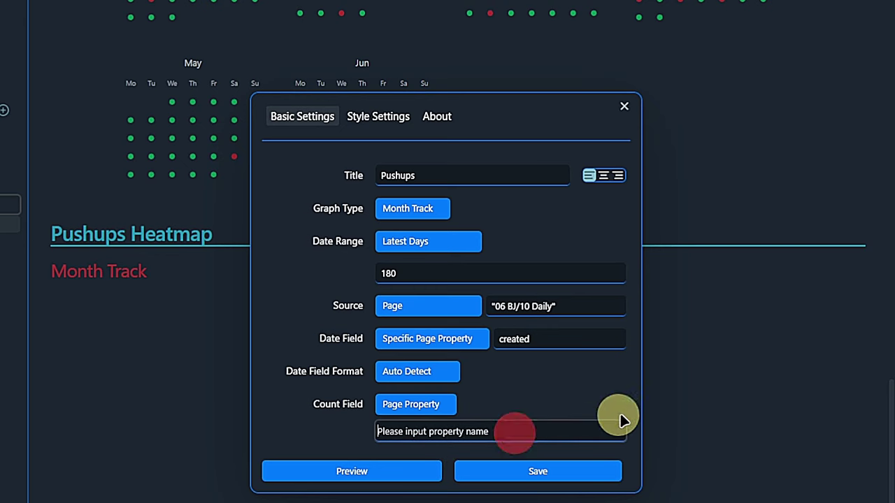
pyautogui.click(514, 432)
pyautogui.write('Chal')
pyautogui.click(544, 353)
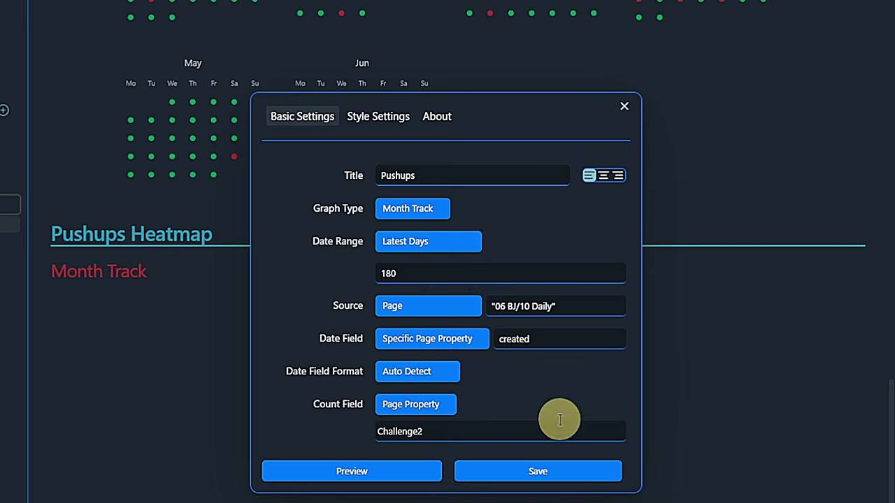
pyautogui.click(407, 123)
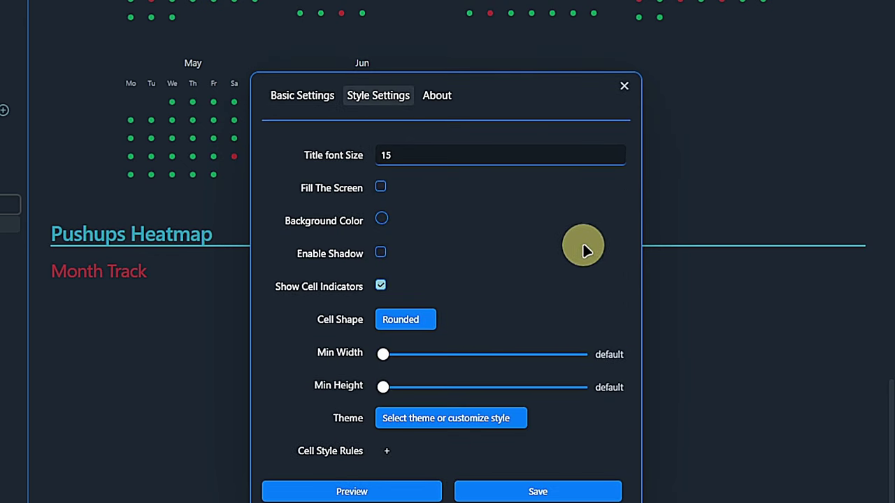
# Make the heatmap fill the screen with 10px by 20px minimum cells in the Ocean theme
pyautogui.click(381, 188)
pyautogui.moveTo(382, 354); pyautogui.dragTo(403, 354)
pyautogui.moveTo(389, 387); pyautogui.dragTo(437, 386)
pyautogui.click(496, 418)
pyautogui.click(452, 462)
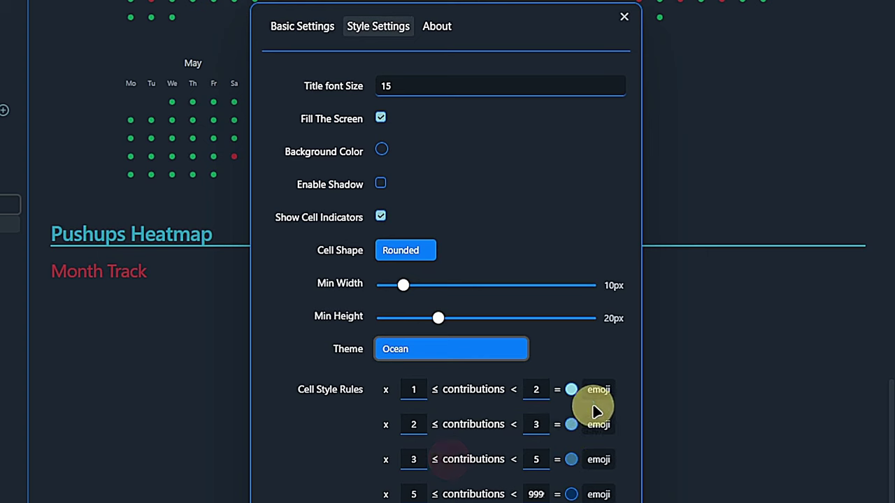
# Set the colour rule bounds to 31, 41 and 51, then save the style settings
pyautogui.doubleClick(539, 390)
pyautogui.write('31')
pyautogui.press('Tab')
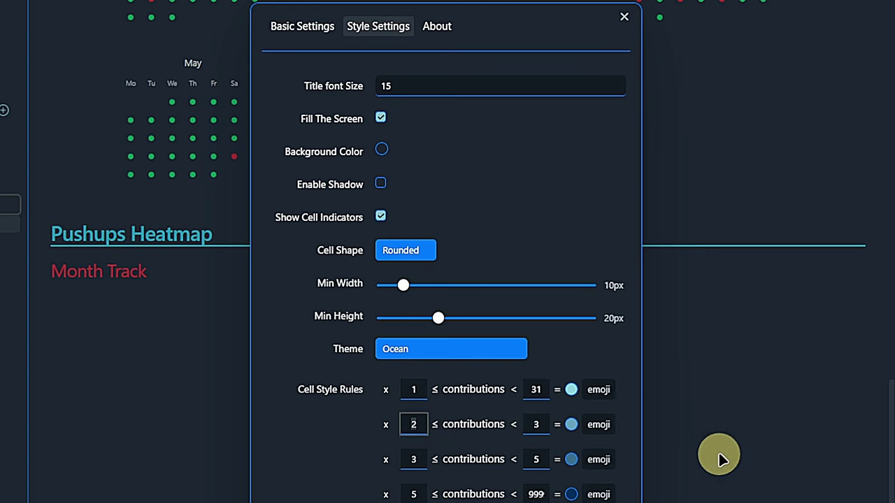
pyautogui.write('31')
pyautogui.press('Tab')
pyautogui.write('41')
pyautogui.press('Tab')
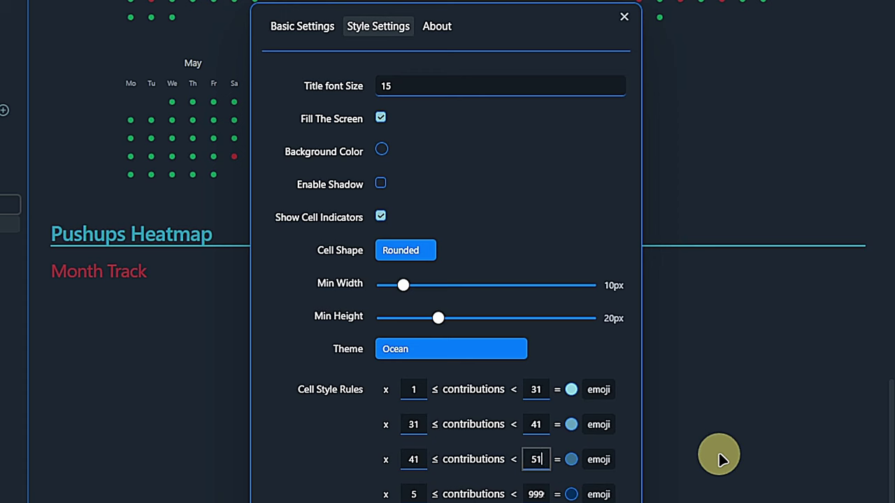
pyautogui.click(719, 457)
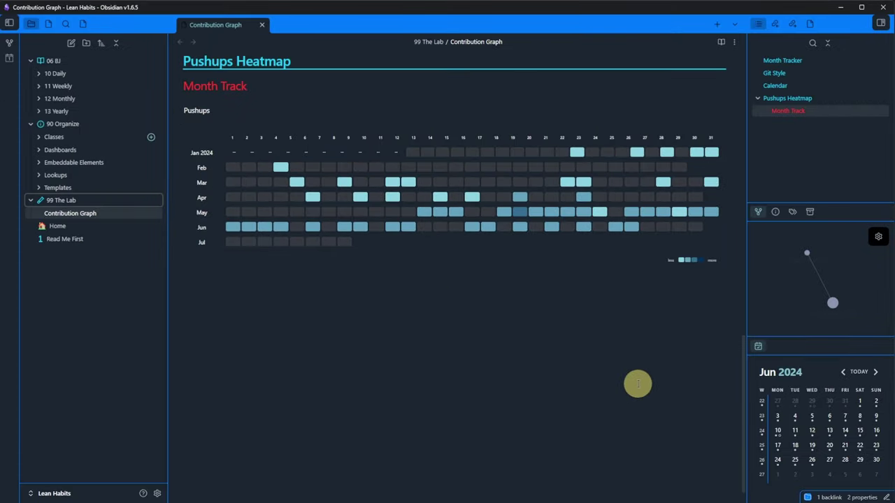
# Add a '## Calendar' heading below the Pushups heatmap
pyautogui.click(636, 383)
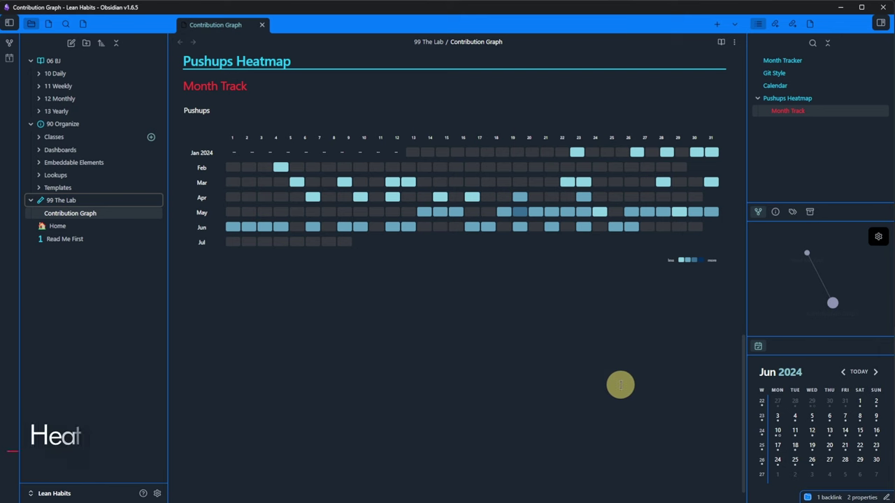
pyautogui.write('## Calendar')
pyautogui.press('Return')
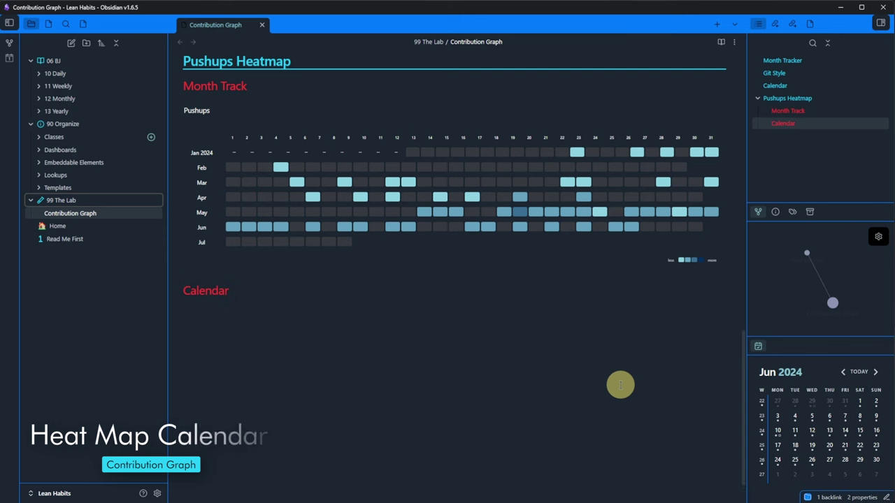
# Switch to Source mode and paste the Pushups graph code block under the Calendar heading
pyautogui.click(733, 43)
pyautogui.click(706, 79)
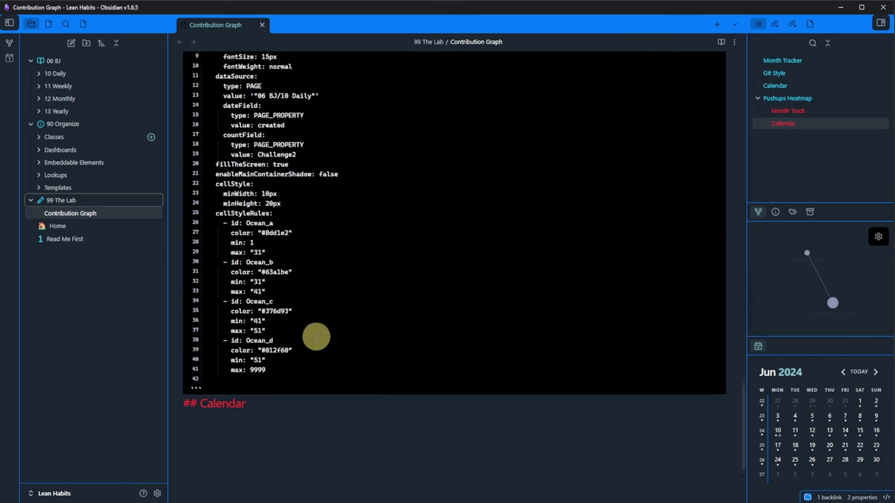
pyautogui.scroll(5, 315, 339)
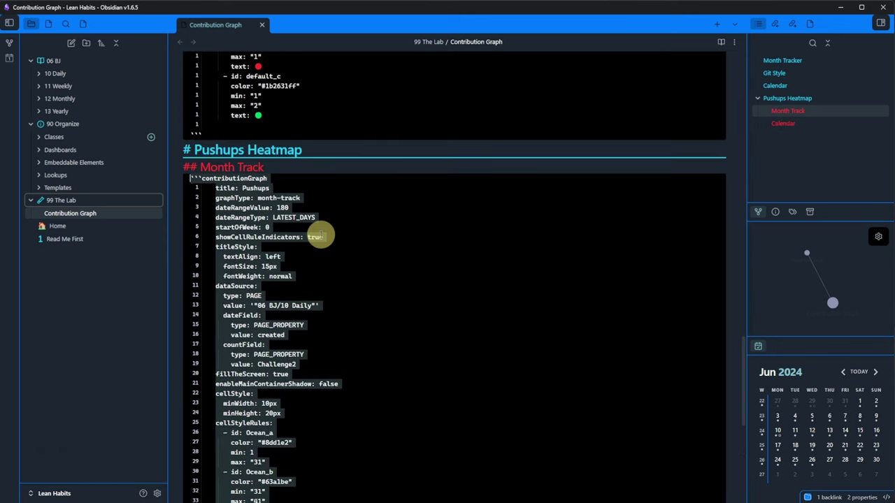
pyautogui.scroll(-4, 489, 231)
pyautogui.click(244, 427)
pyautogui.hotkey('ctrl', 'v')
pyautogui.click(733, 42)
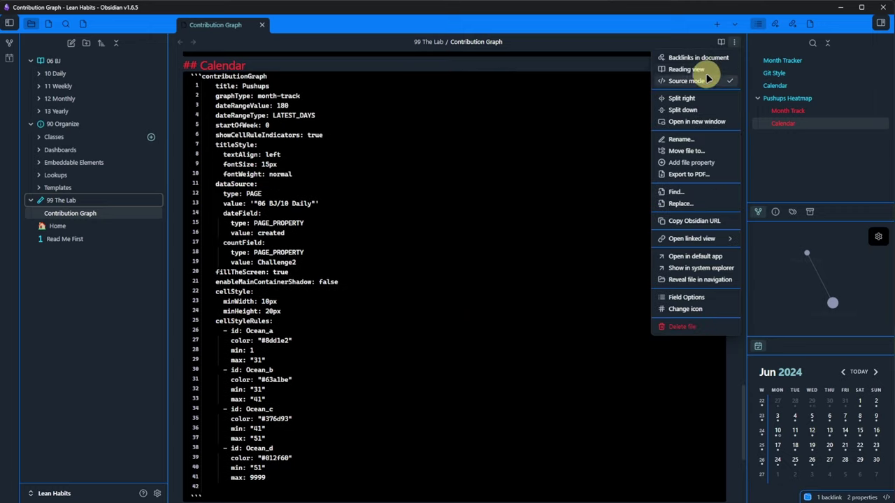
# Make the copied Pushups graph a Calendar type starting weeks Monday, with default min width and height
pyautogui.click(754, 77)
pyautogui.click(717, 169)
pyautogui.click(424, 202)
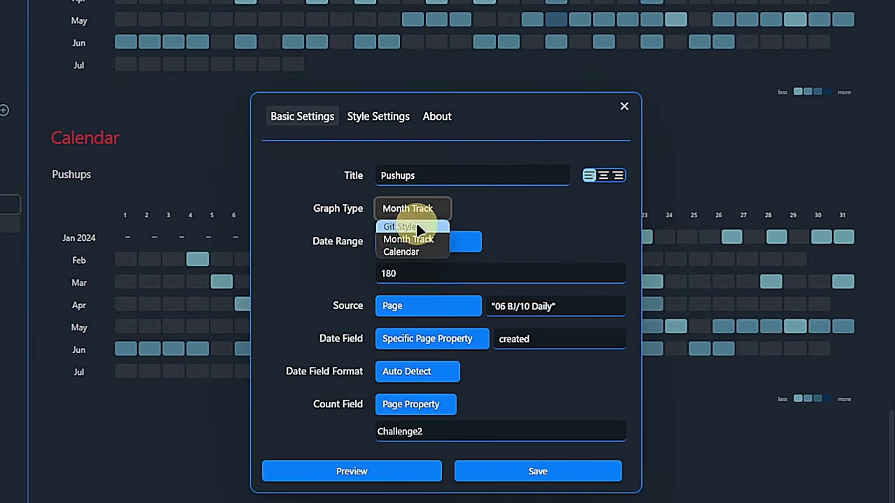
pyautogui.click(415, 228)
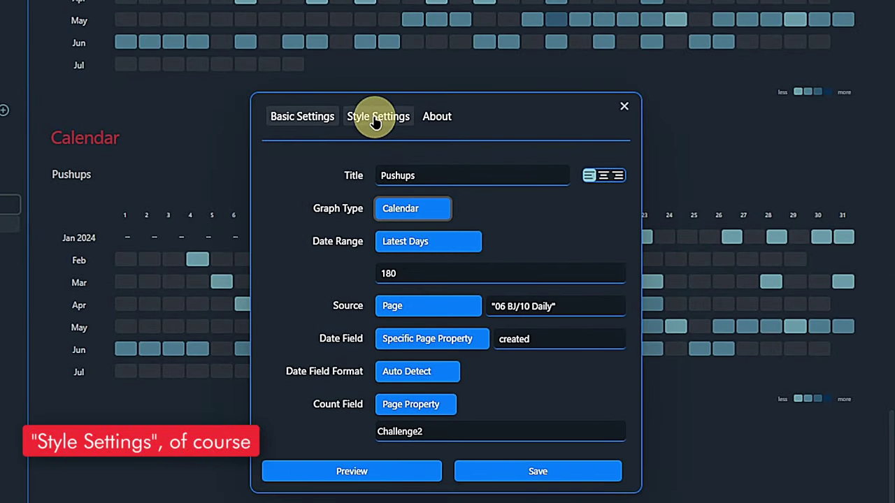
pyautogui.click(376, 120)
pyautogui.click(423, 134)
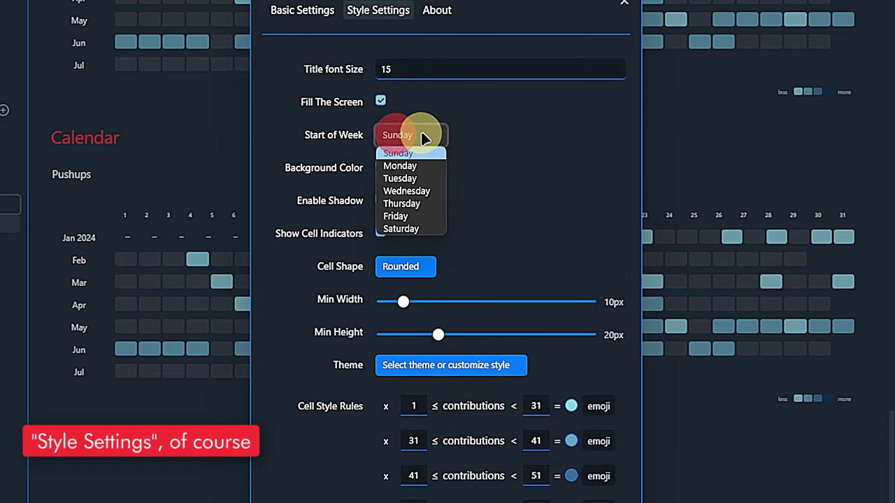
pyautogui.click(430, 157)
pyautogui.click(613, 304)
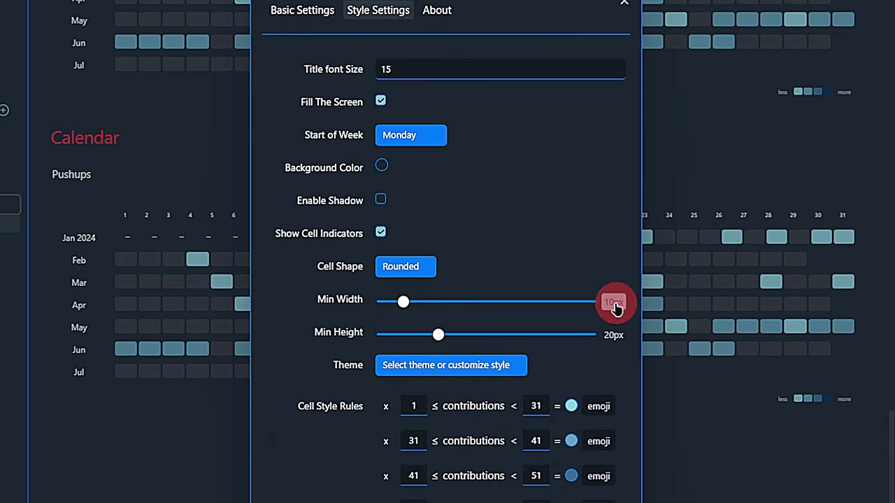
pyautogui.click(612, 334)
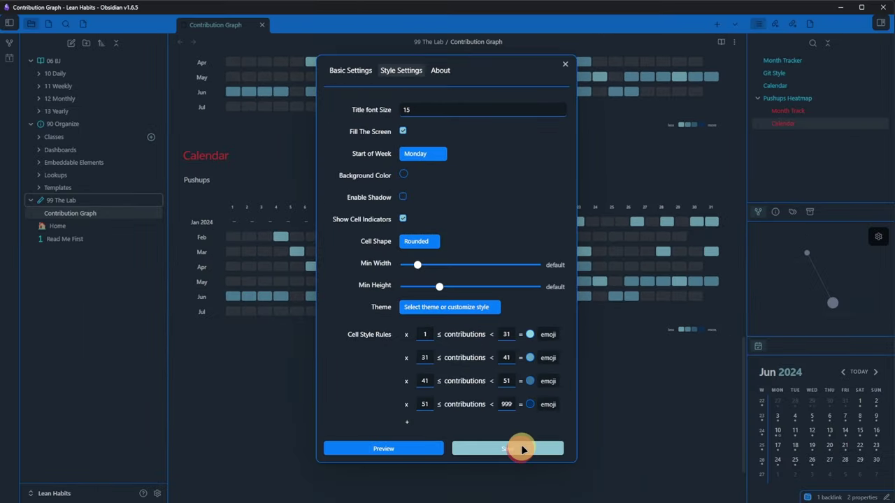
pyautogui.click(526, 442)
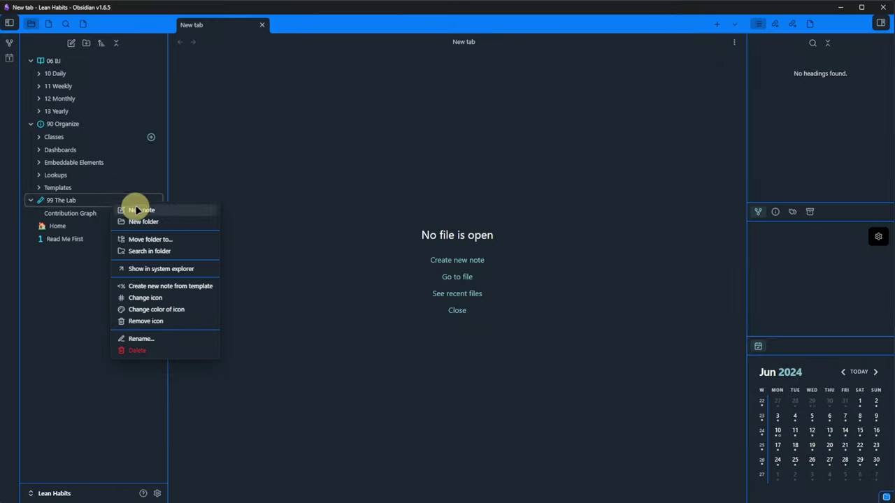
# Create a new note named 'Habit Calendar' in 99 The Lab
pyautogui.click(138, 210)
pyautogui.write('Habit Calendar')
pyautogui.press('Return')
# Add an 'Intermittent Fasting (yes/no) - current month' heading with a pasted dataviewjs habit calendar block
pyautogui.write('# Intermittent Fasting (yes/no) - current month')
pyautogui.press('Return')
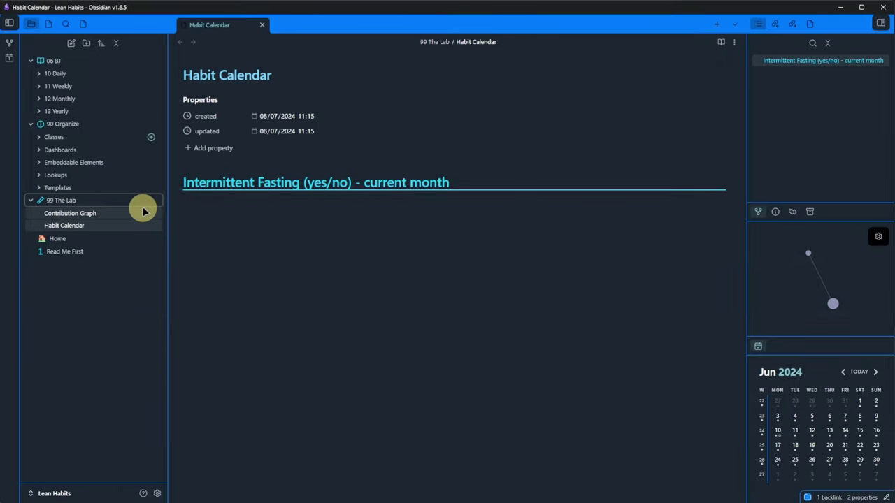
pyautogui.hotkey('ctrl', 'v')
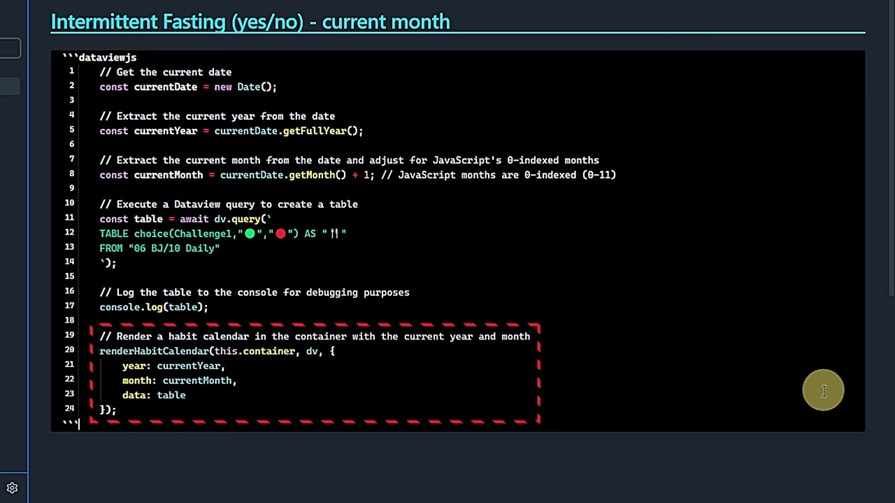
pyautogui.press('Down')
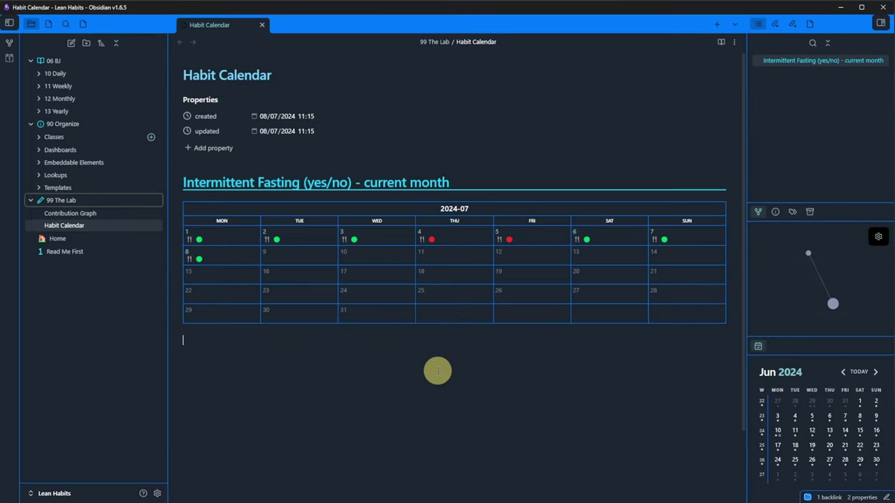
# Add the heading '# All-in-one - current month' below the fasting calendar
pyautogui.write('# All-in-one')
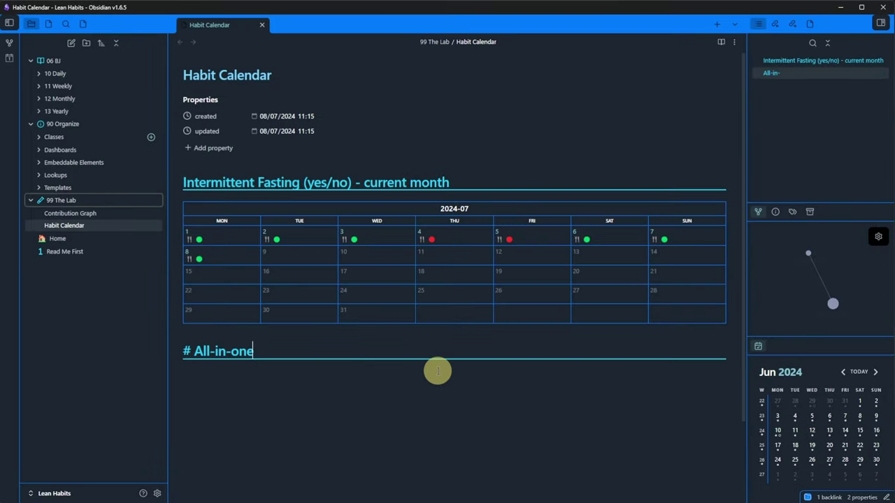
pyautogui.write(' - current month')
pyautogui.press('Return')
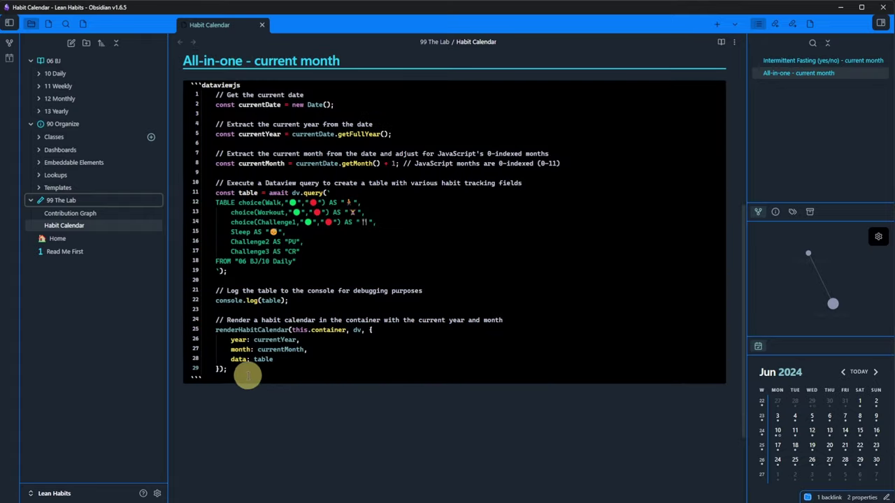
# Review the all-in-one dataviewjs block, then leave it so the July 2024 multi-habit calendar renders
pyautogui.click(240, 375)
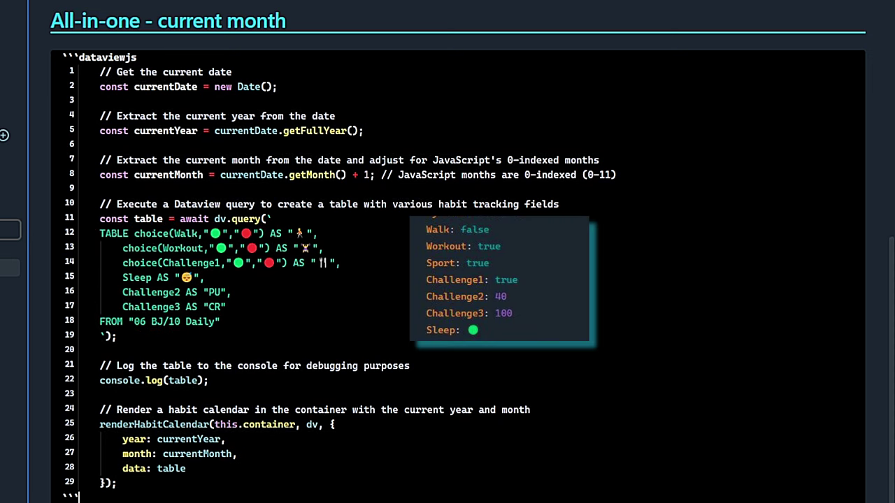
pyautogui.click(414, 497)
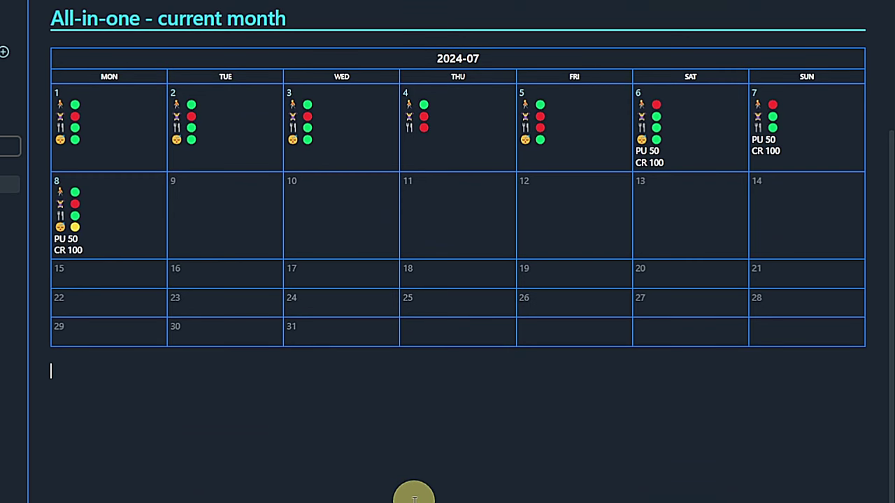
# Type the heading '# All-in-one - previous month'
pyautogui.write('# All-in-one - previous month')
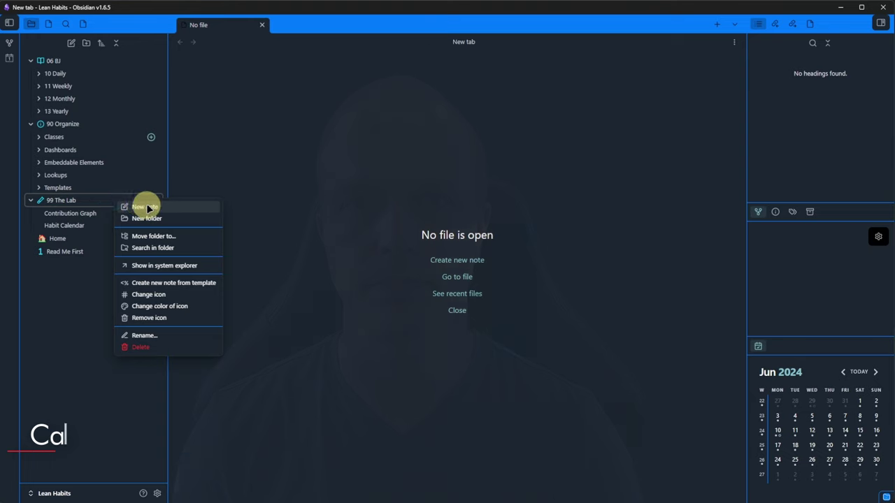
# Create a new note named 'Tracker' in the 99 The Lab folder
pyautogui.click(146, 204)
pyautogui.write('Tracker')
pyautogui.press('Return')
# Add the '# Intermittent Fasting (yes/no)' heading and paste the fasting tracker code block
pyautogui.write('# Intermittent Fasting (yes/no)')
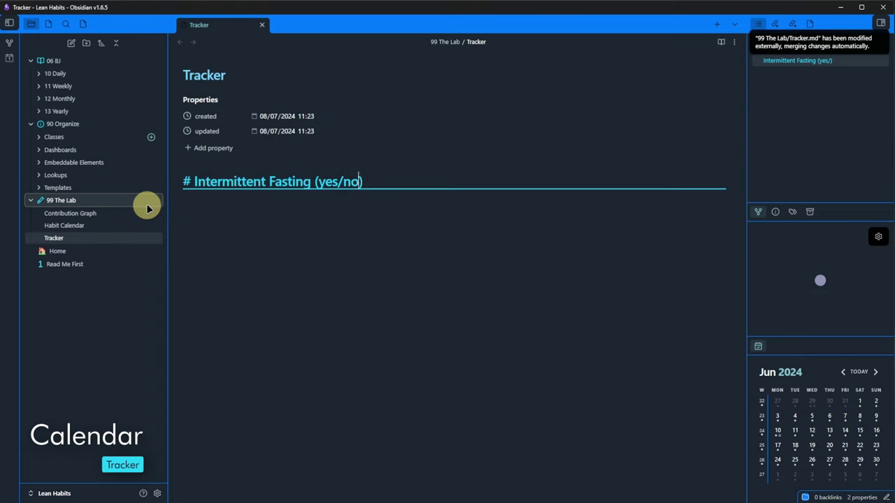
pyautogui.press('Return')
pyautogui.write('```tracker searchType: frontmatter searchTarget: Challenge1 datasetName: Fasting startDate: 2024-01-01 endDate: 0d folder: "06 BJ/10 Daily" month:     startWeekOn: \'Mon\'     color: "#18BC9C"     headerMonthColor: "#FC3634" ```')
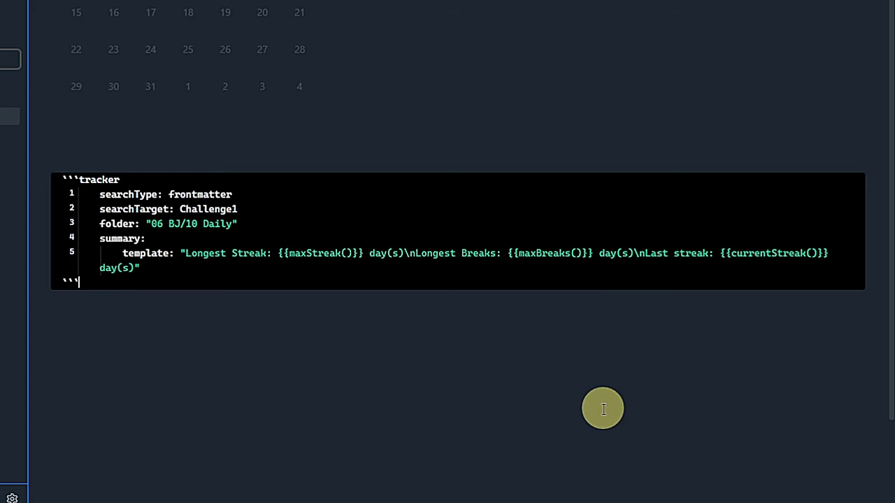
# Exit the streak block and add the heading '# Workout and Walk (yes/no) - emojis'
pyautogui.press('Return')
pyautogui.write('# Workout ')
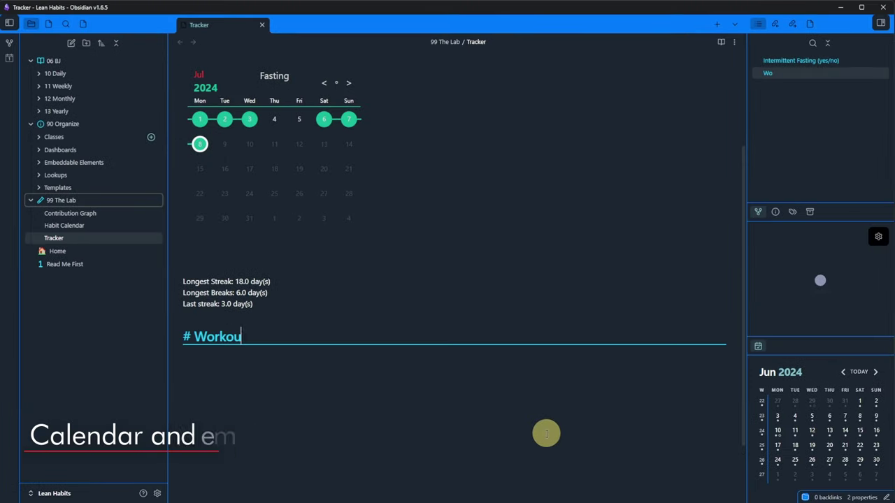
pyautogui.write('and Walk (yes/no) - emojis')
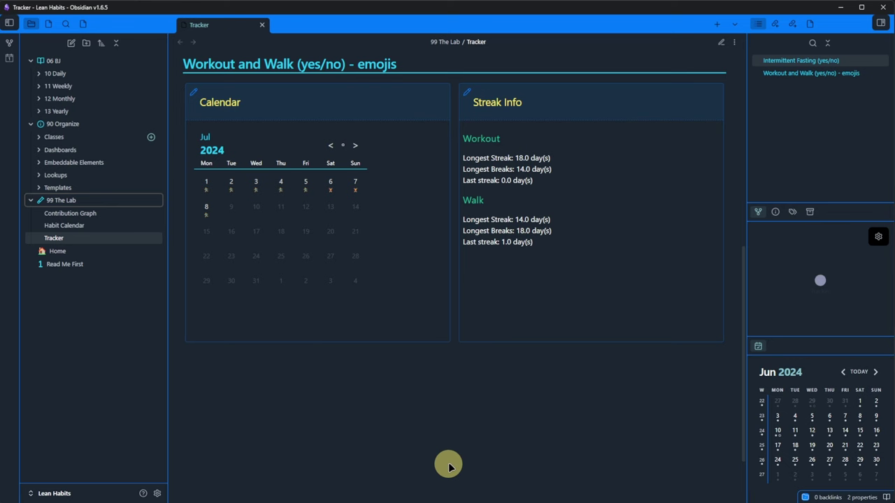
# In editing mode, add a '# Pushups (chart)' heading with the Challenge2 bar-chart tracker block
pyautogui.hotkey('ctrl', 'e')
pyautogui.scroll(-3, 545, 426)
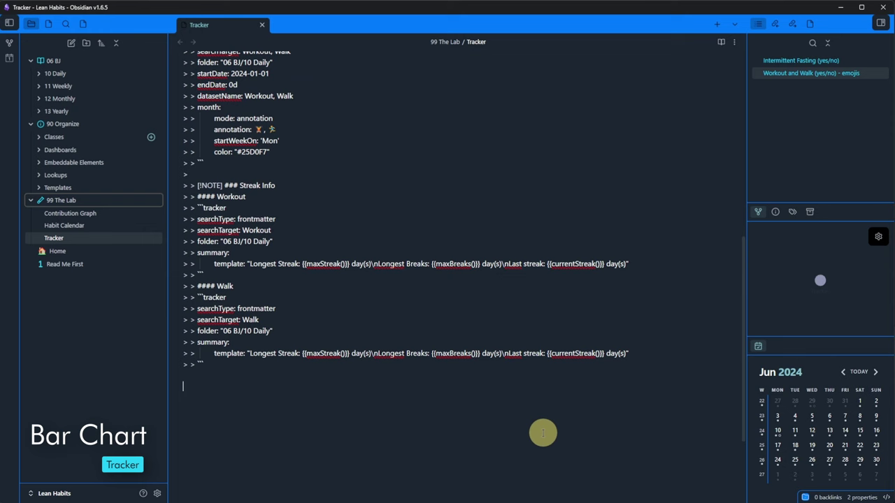
pyautogui.write('# Pushups ')
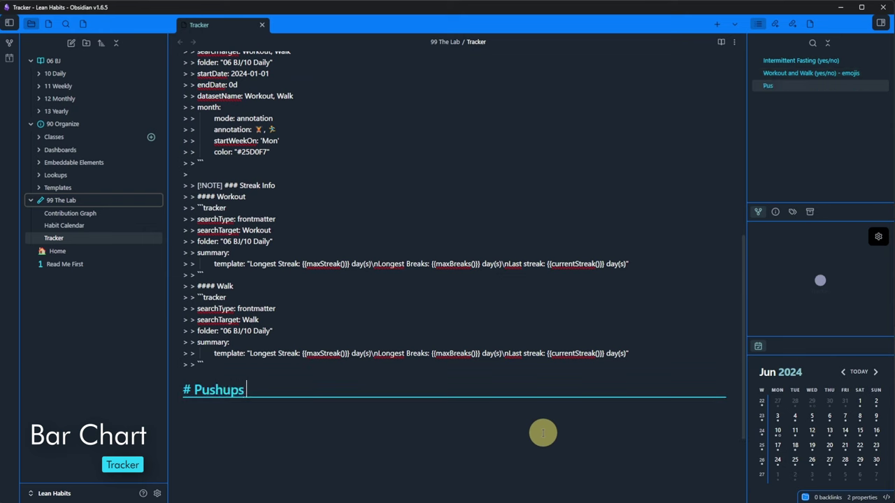
pyautogui.write('(chart')
pyautogui.press('Right')
pyautogui.press('Return')
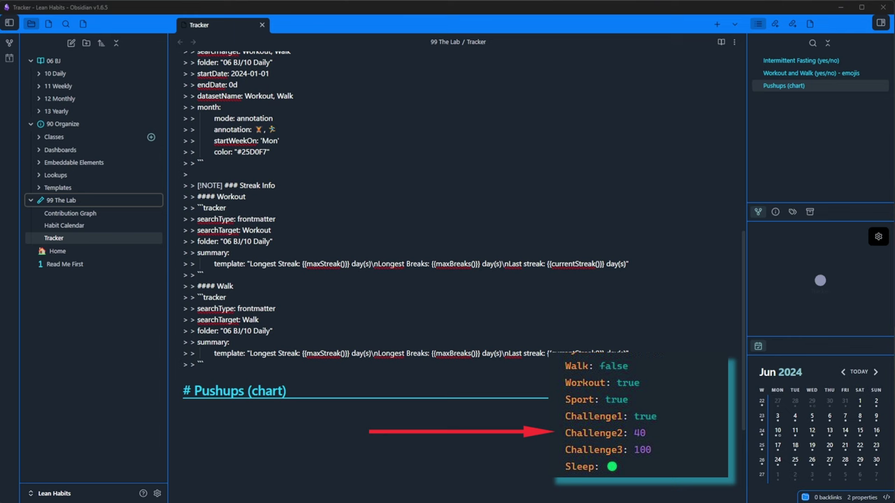
pyautogui.write('```tracker searchType: frontmatter searchTarget: Challenge2 folder: "06 BJ/10 Daily" startDate: 2024-04-01 endDate: 0d datasetName: Pushups bar:     title: PushUps     yAxisLabel: Count     showLegend: false     legendPosition: bottom     legendOrientation: horizontal ```')
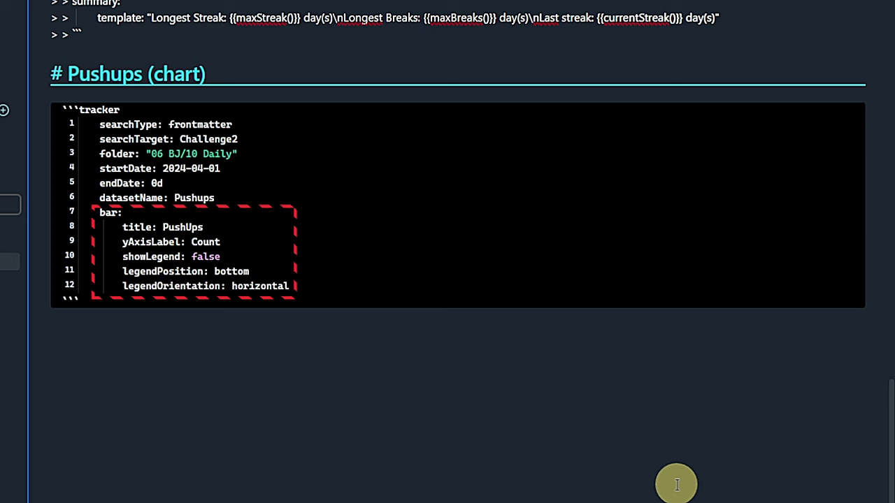
# Add a '## Summary' subheading with the pushups maximum, average and total tracker block
pyautogui.write('## Summary')
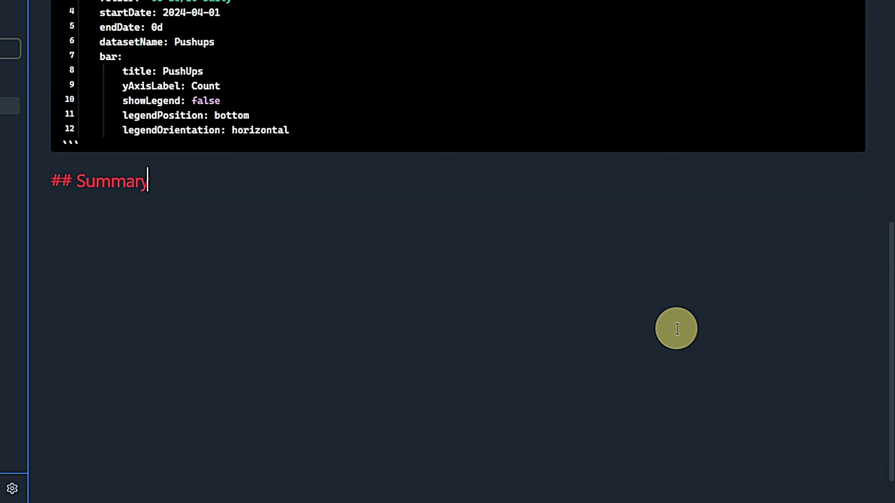
pyautogui.press('Return')
pyautogui.write('```tracker searchType: frontmatter searchTarget: Challenge2 folder: "06 BJ/10 Daily" summary:     template: "Maximum: {{max()}}\\nAverage: {{average()}}\\nTotal: {{sum()}}" ```')
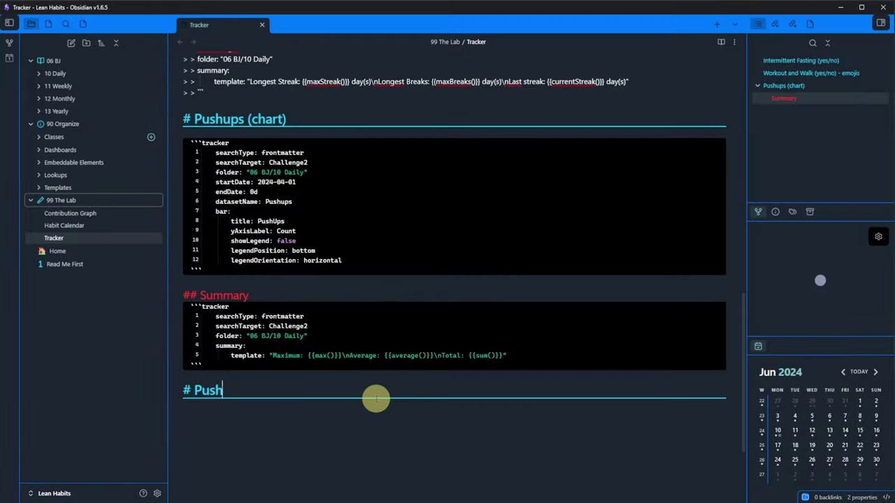
# Complete the 'Pushups Bullet Chart (running total)' heading and paste the bullet-chart tracker block beneath it
pyautogui.write('ps Bullet Chart (running total)')
pyautogui.press('Return')
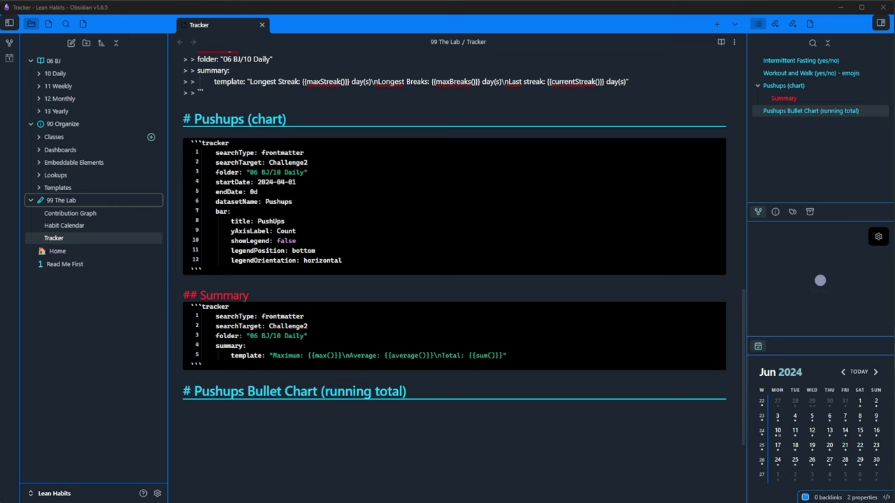
pyautogui.click(242, 421)
pyautogui.write('```tracker searchType: frontmatter searchTarget: Challenge2 folder: "06 BJ/10 Daily" endDate: 2024-12-31 fixedScale: 1.1 fitPanelWidth: false bullet:     title: "Pushups"     orientation: vertical     range: 5000, 10000, 15000     rangeColor: \'#FC3634, #FFED68, #18BC9C\'     value: "{{sum()}}"     valueUnit: reps     valueColor: \'#1B2631\'     showMarker: true     markerValue: 12000     markerColor: \'#ffffff\' ```')
pyautogui.scroll(-5, 540, 376)
pyautogui.scroll(-1, 540, 376)
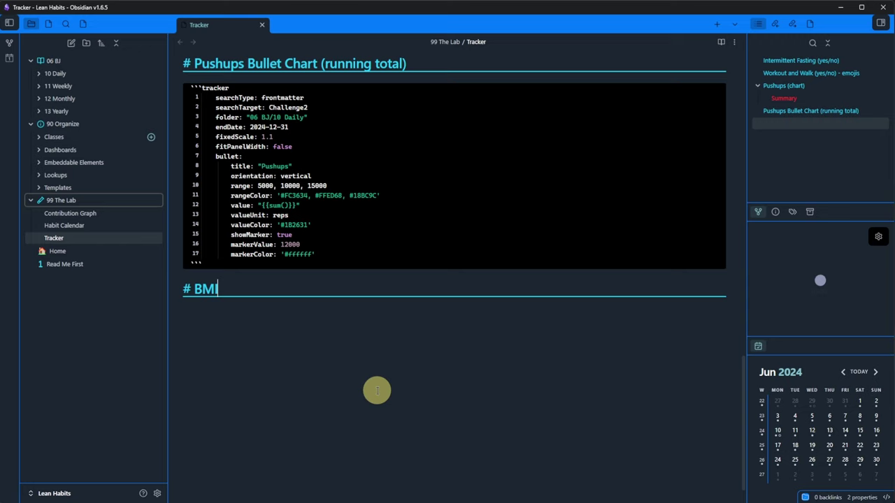
# Add the '# BMI & Fat% (chart)' heading at the end of the Tracker note
pyautogui.write('t% (chart)')
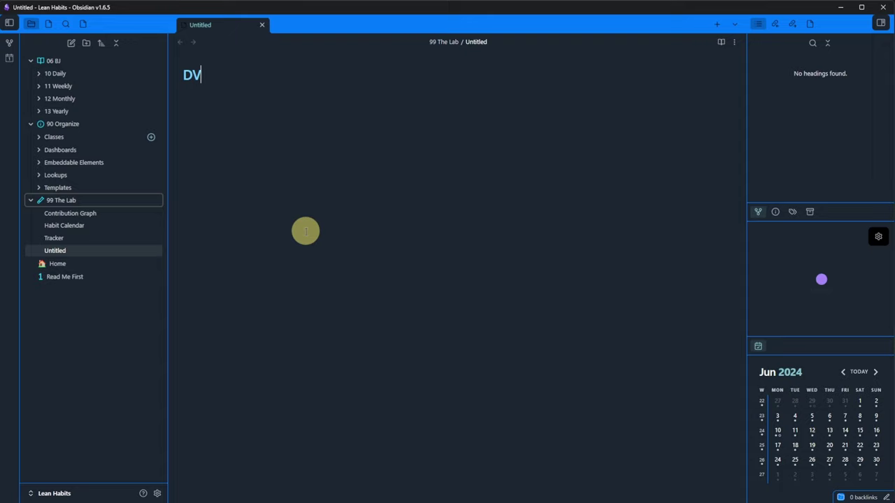
# Name the note DVJS, add a '# Body Measures' heading, and paste the dataviewjs table block
pyautogui.press('Return')
pyautogui.write('# Body Measures')
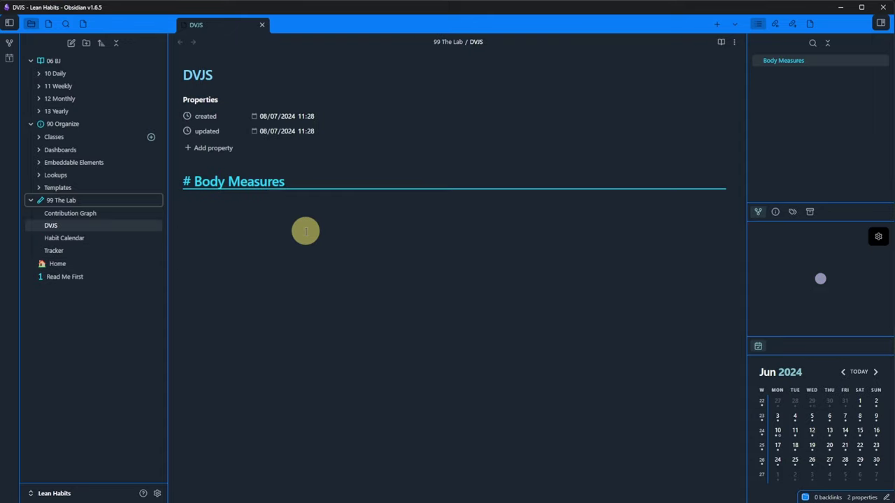
pyautogui.press('Return')
pyautogui.hotkey('ctrl', 'v')
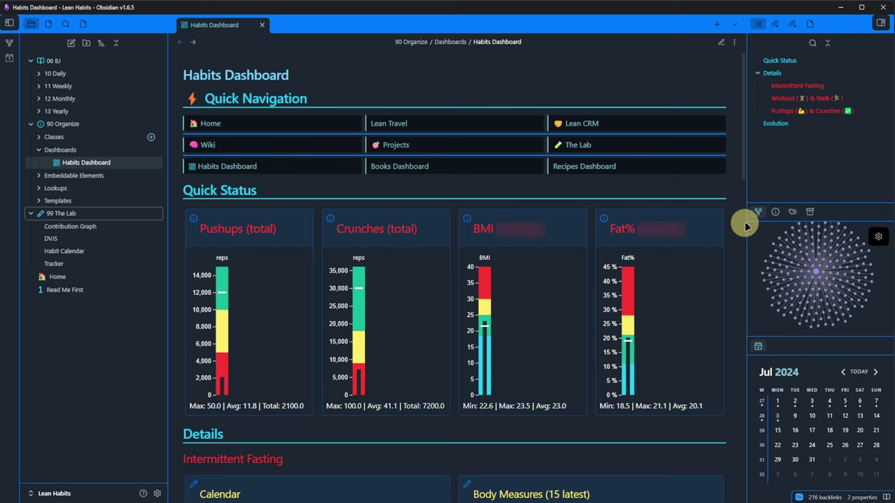
# Scroll the Habits Dashboard down to the Evolution section with the Pushups, Crunches and BMI & Fat% charts
pyautogui.click(744, 112)
pyautogui.moveTo(744, 111); pyautogui.dragTo(764, 214)
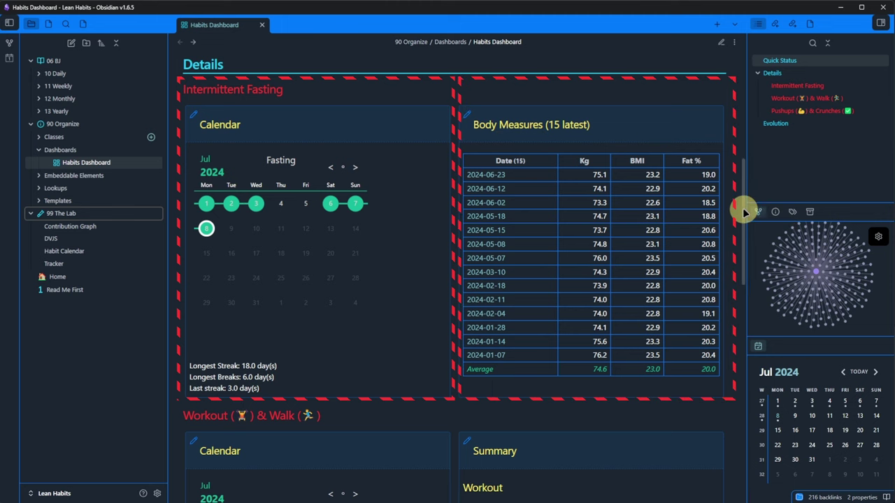
pyautogui.moveTo(744, 211); pyautogui.dragTo(749, 302)
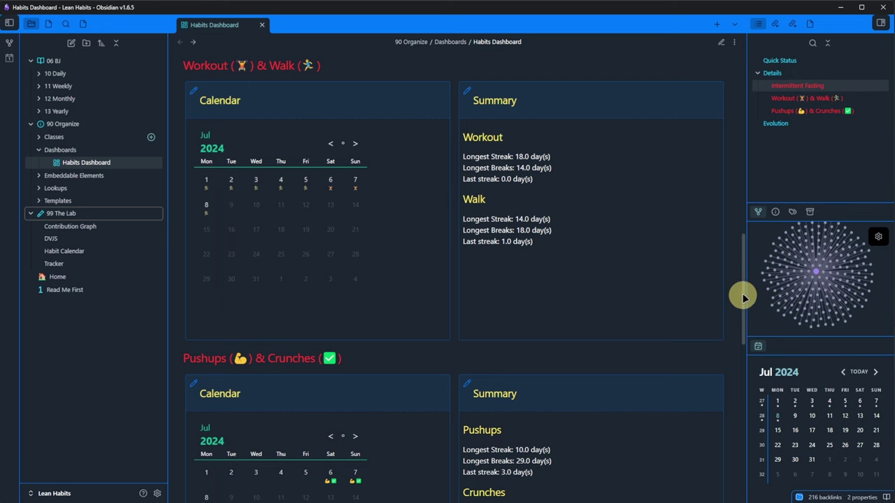